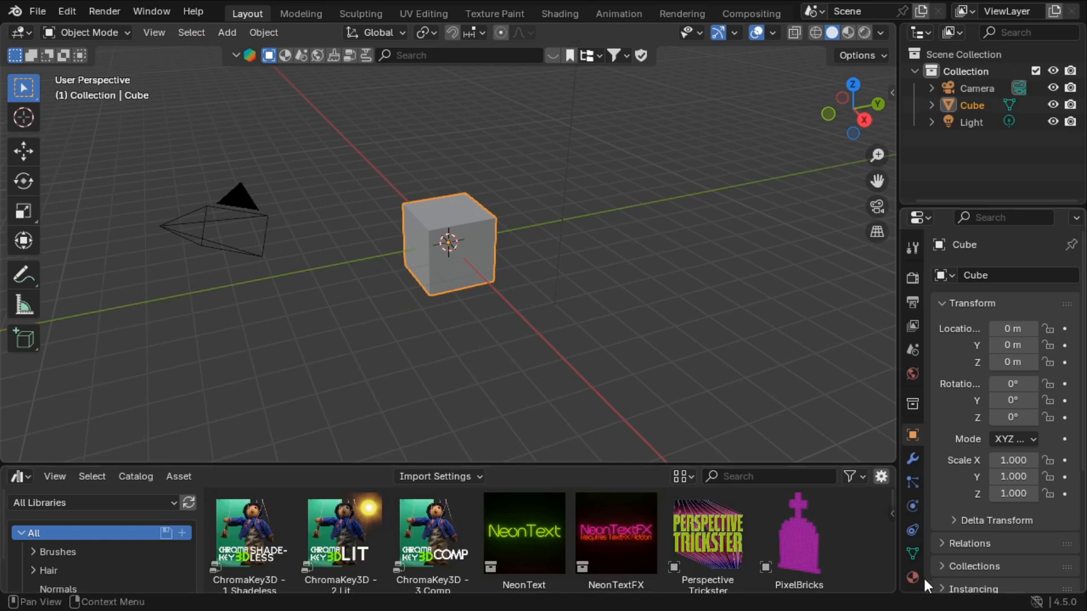
- Place the PixelBricks asset from the asset library into the scene beside the cube and frame it in the view
left_click(791, 558)
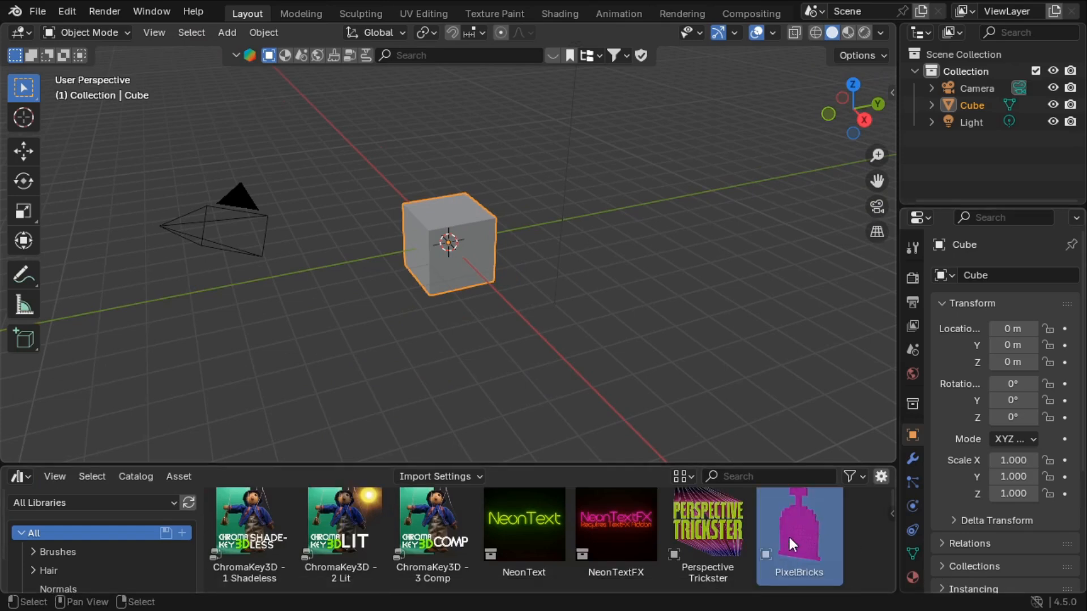
left_click_drag(788, 535, 592, 258)
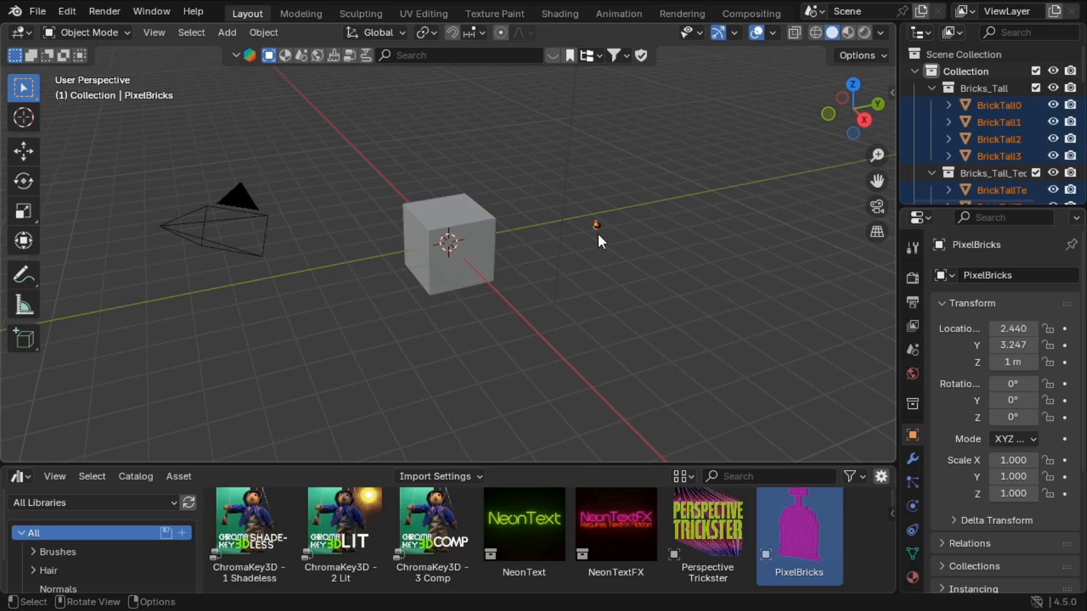
key("KP_Decimal")
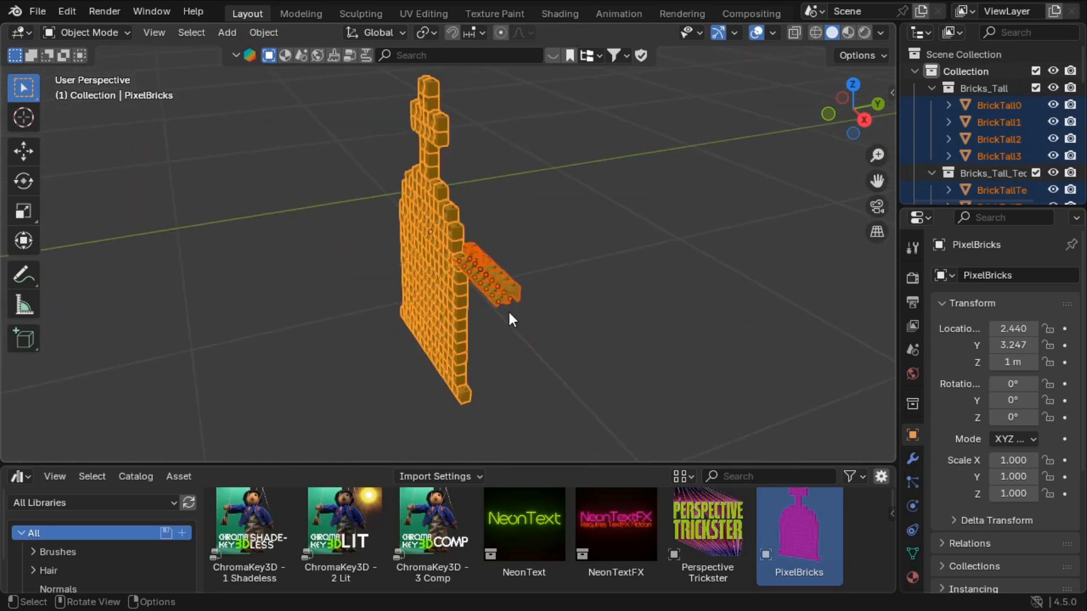
- Examine the imported brick gravestone from the front, both up close and from farther away
right_click(508, 310)
key("Escape")
middle_click_drag(555, 297, 500, 260)
scroll(626, 291, "up", 4)
right_click(554, 358)
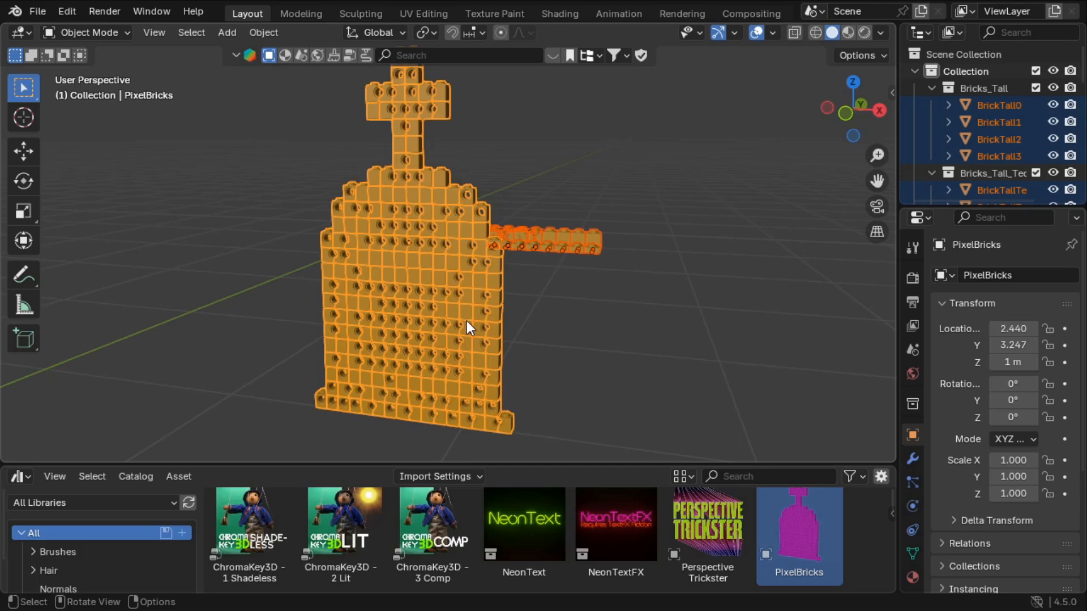
scroll(510, 333, "down", 4)
scroll(557, 339, "up", 2)
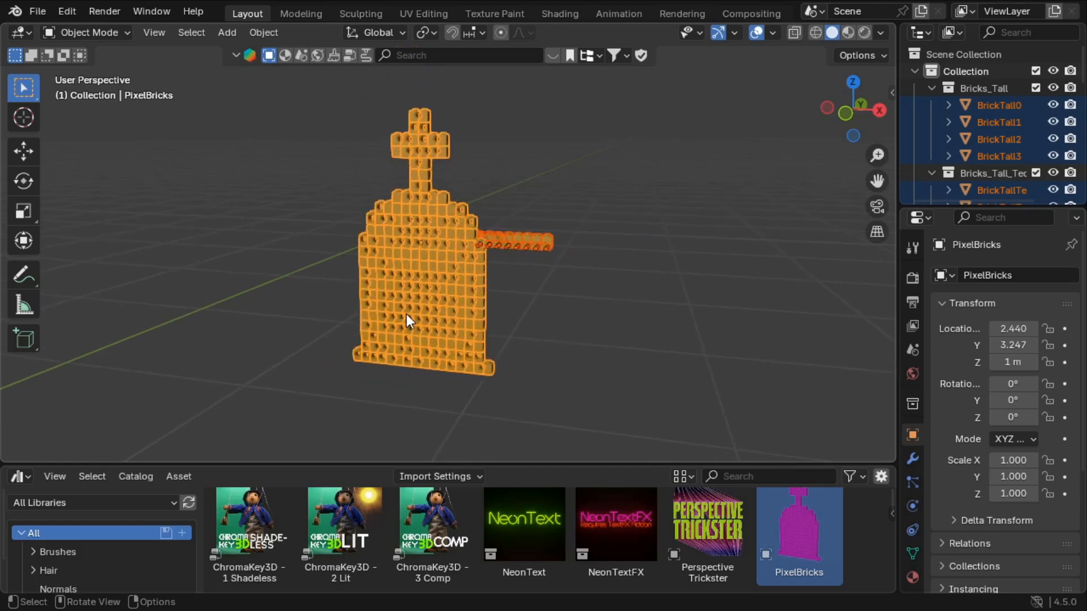
scroll(406, 314, "up", 1)
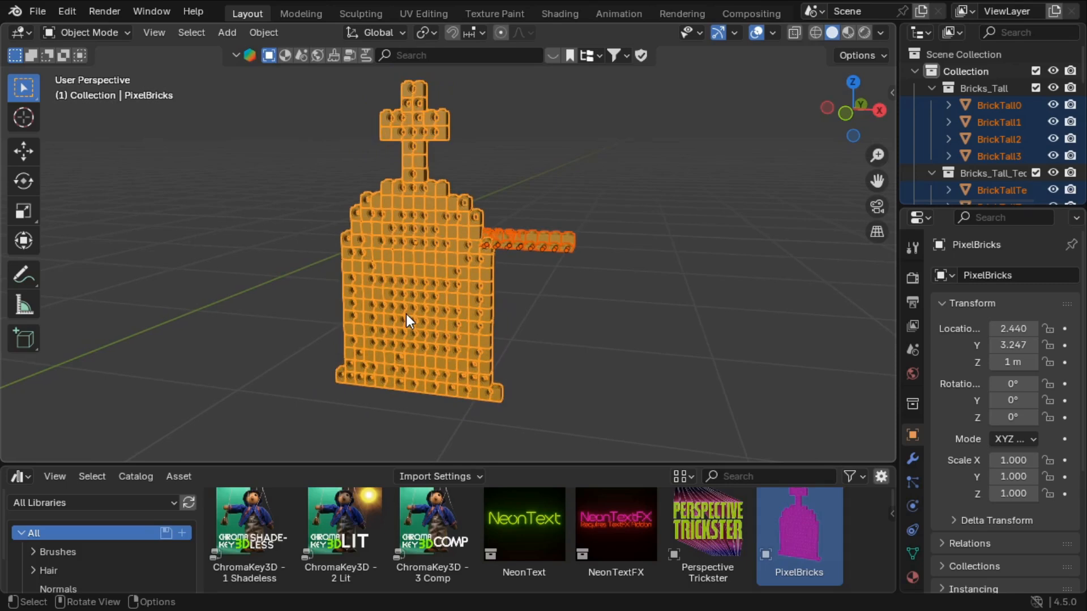
- Open the most recent project file without saving the current scene, and widen the modifier properties area until its labels are fully readable
left_click(37, 11)
mouse_move(152, 101)
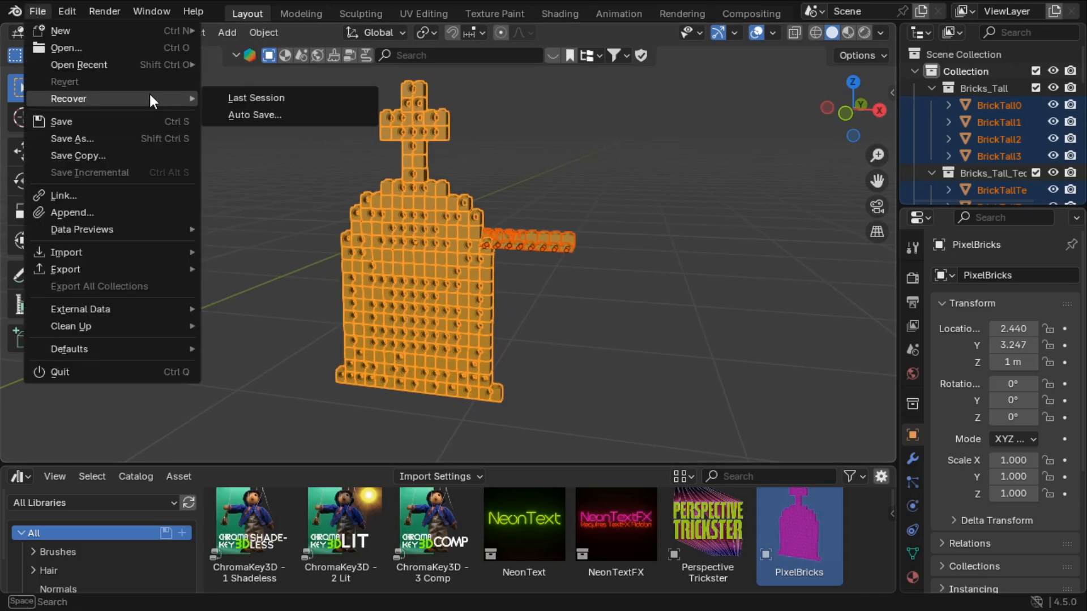
mouse_move(145, 66)
left_click(252, 67)
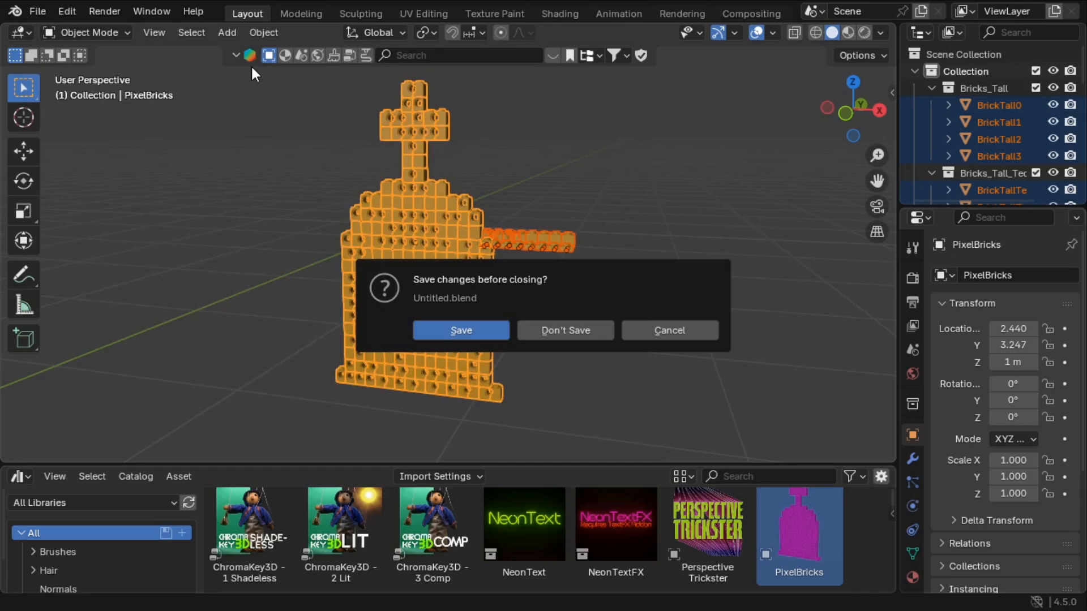
left_click(574, 326)
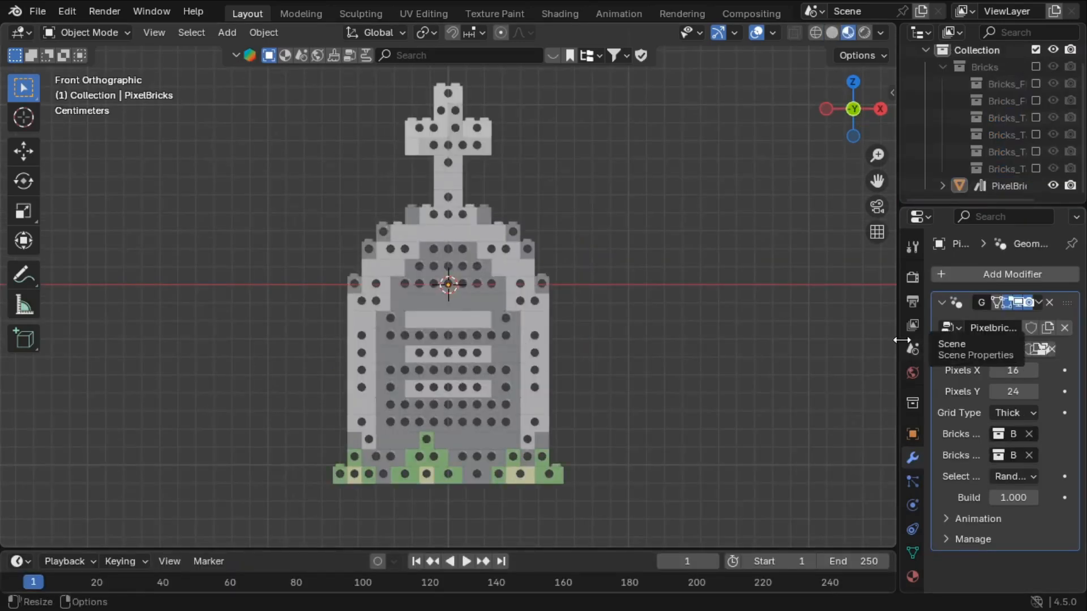
left_click_drag(899, 345, 816, 346)
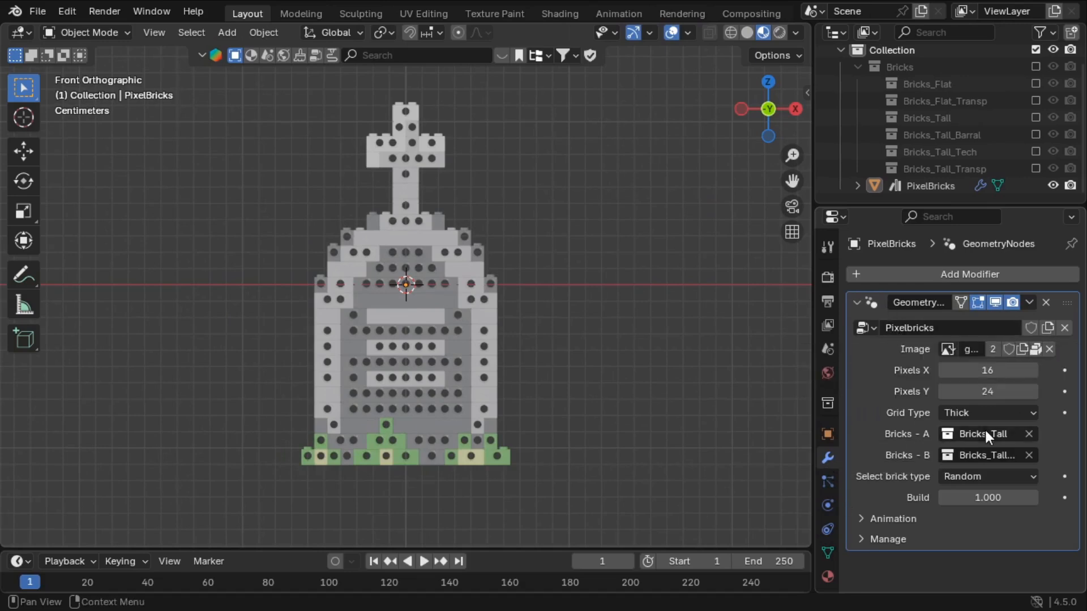
left_click_drag(814, 390, 702, 393)
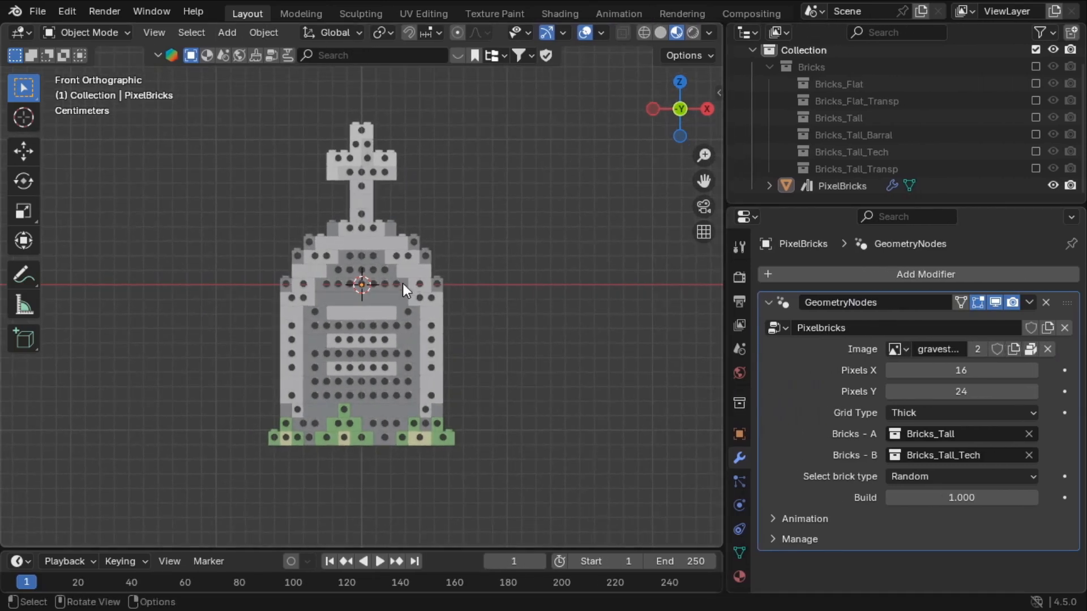
- Replace the image of the Pixelbricks modifier with numbers.gif from the Pixelgrid folder
left_click(1048, 349)
left_click(1017, 349)
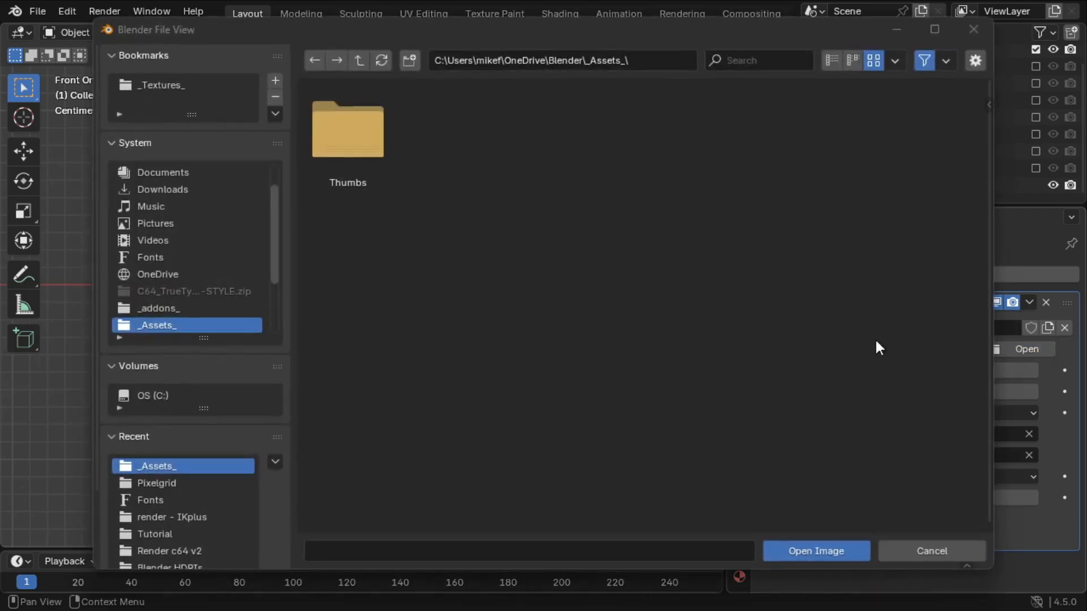
left_click(195, 483)
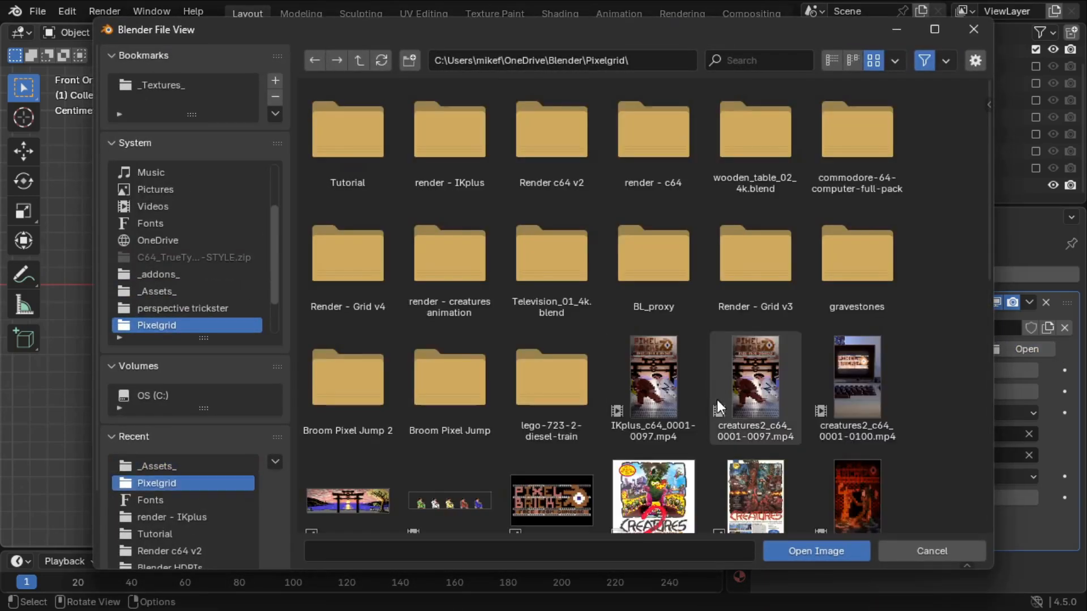
scroll(717, 399, "down", 12)
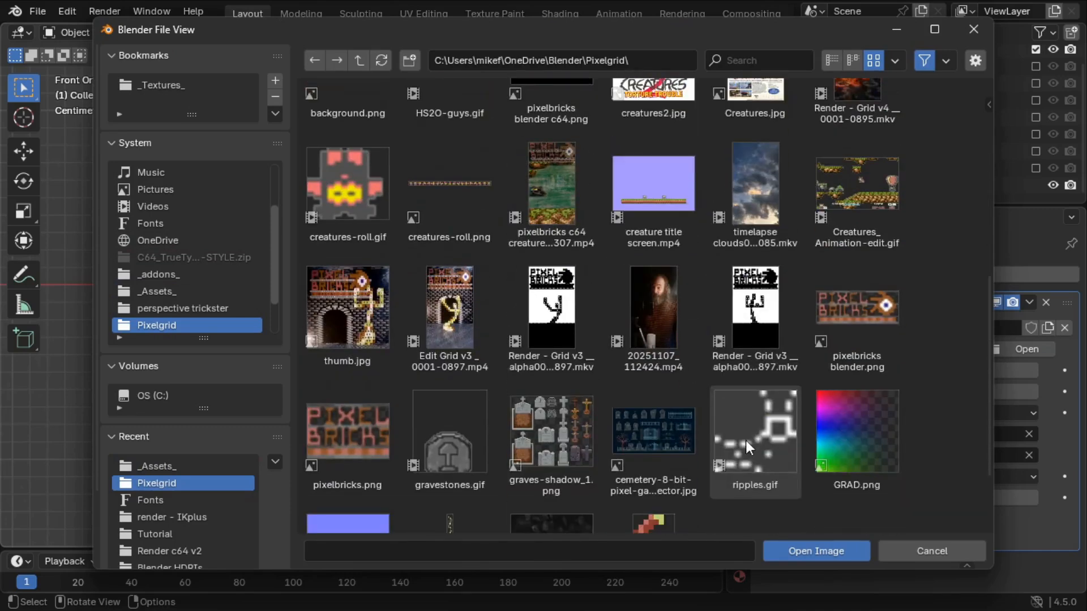
scroll(802, 491, "down", 3)
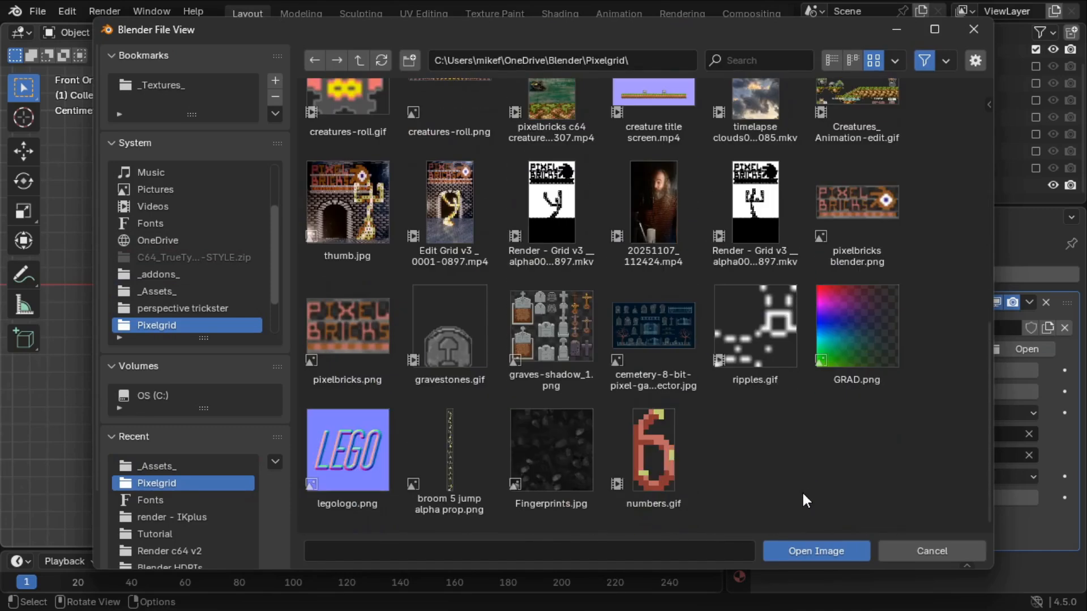
left_click(626, 461)
left_click(781, 550)
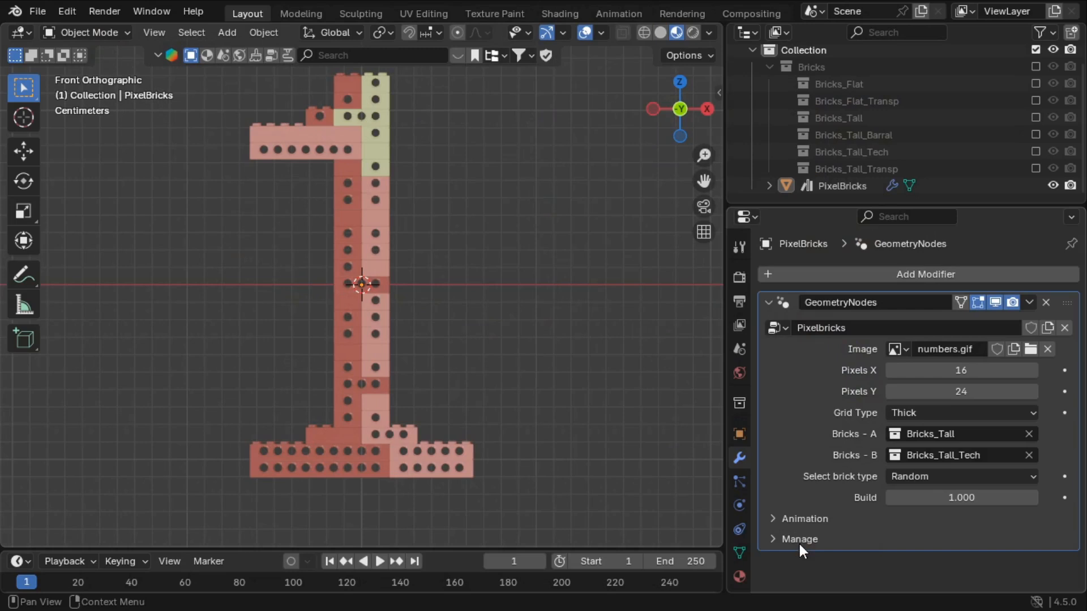
- Set the Pixelbricks modifier's Pixels X to 8 and Pixels Y to 16
double_click(959, 371)
type("8")
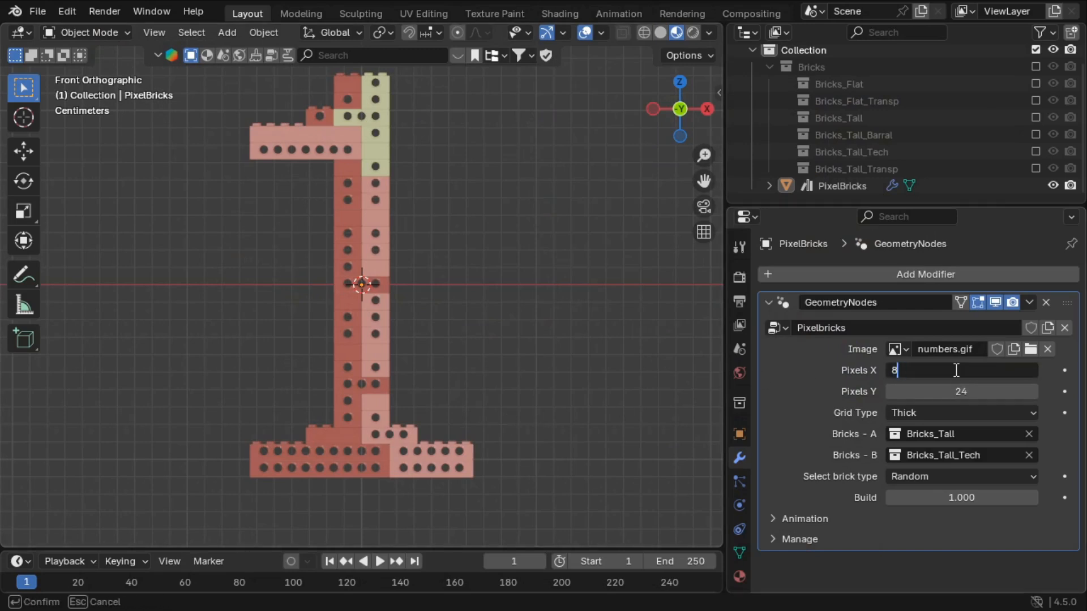
key("Tab")
type("16")
key("Return")
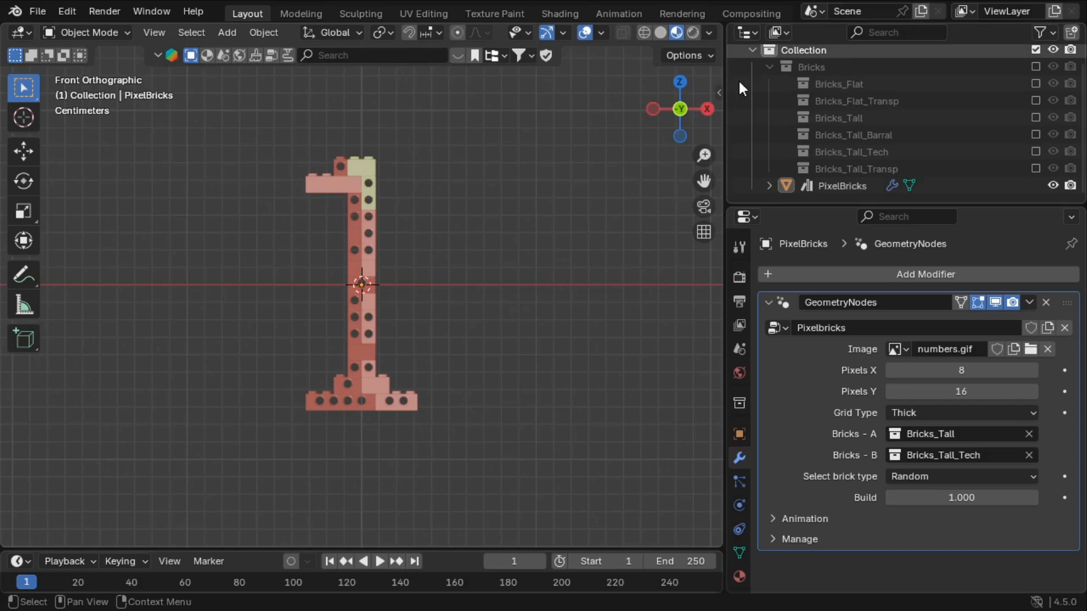
- Replace the Outliner with an Image Editor, open ripples.gif from the Pixelgrid folder in it, and check the modifier's list of available images
left_click(748, 32)
left_click(199, 97)
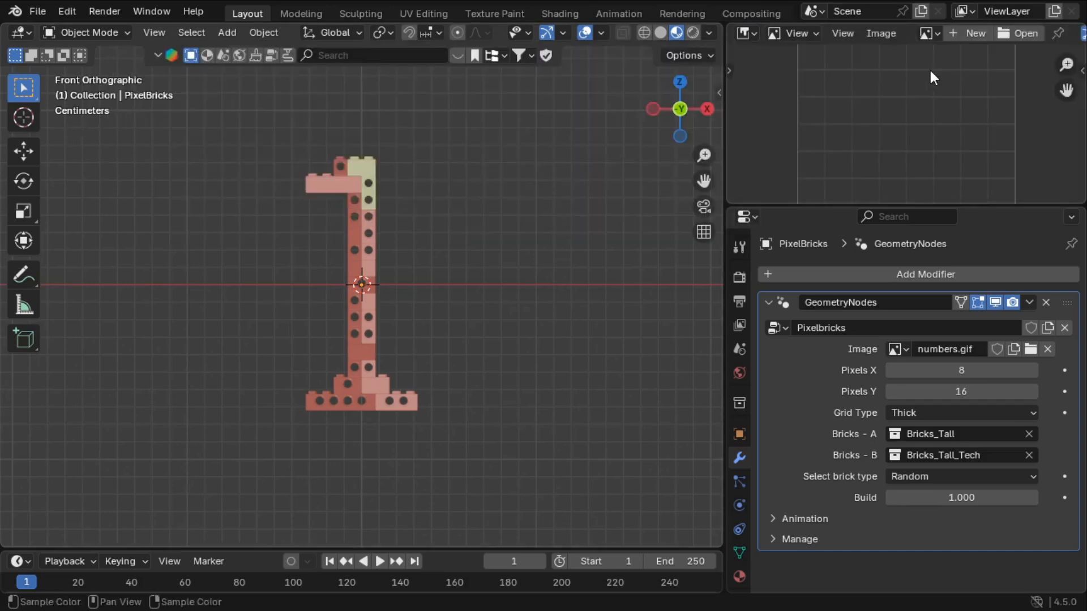
left_click(1019, 32)
left_click(170, 466)
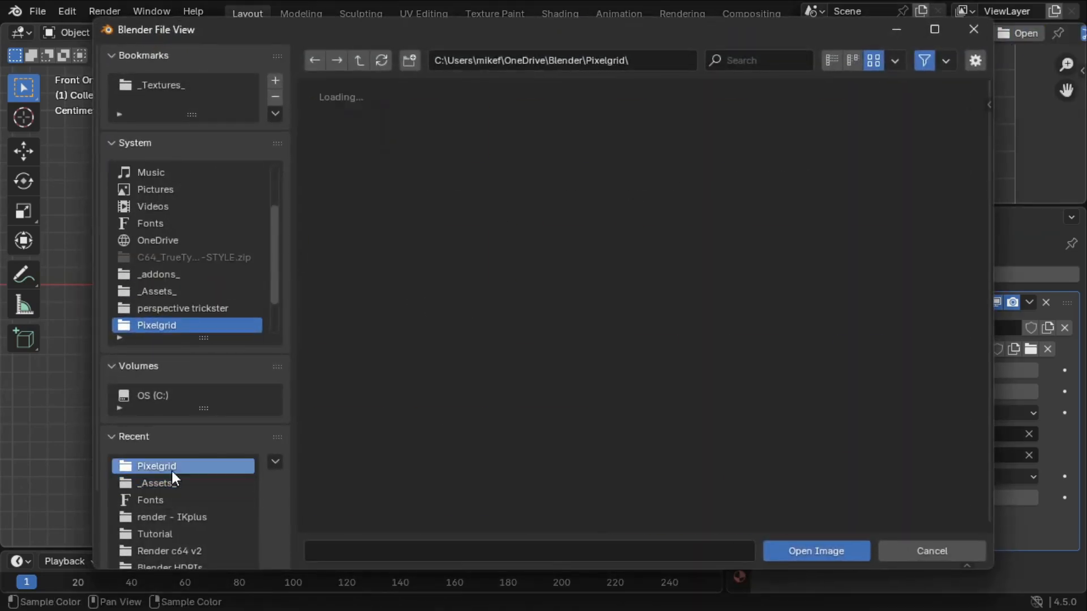
scroll(884, 492, "down", 5)
scroll(879, 489, "down", 4)
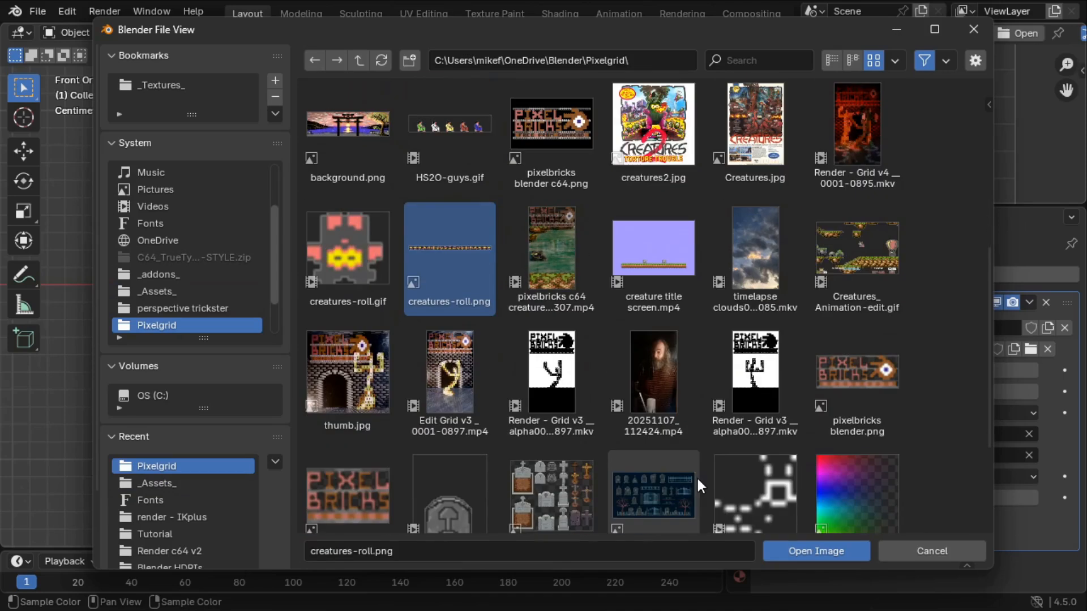
scroll(697, 477, "down", 1)
left_click(787, 468)
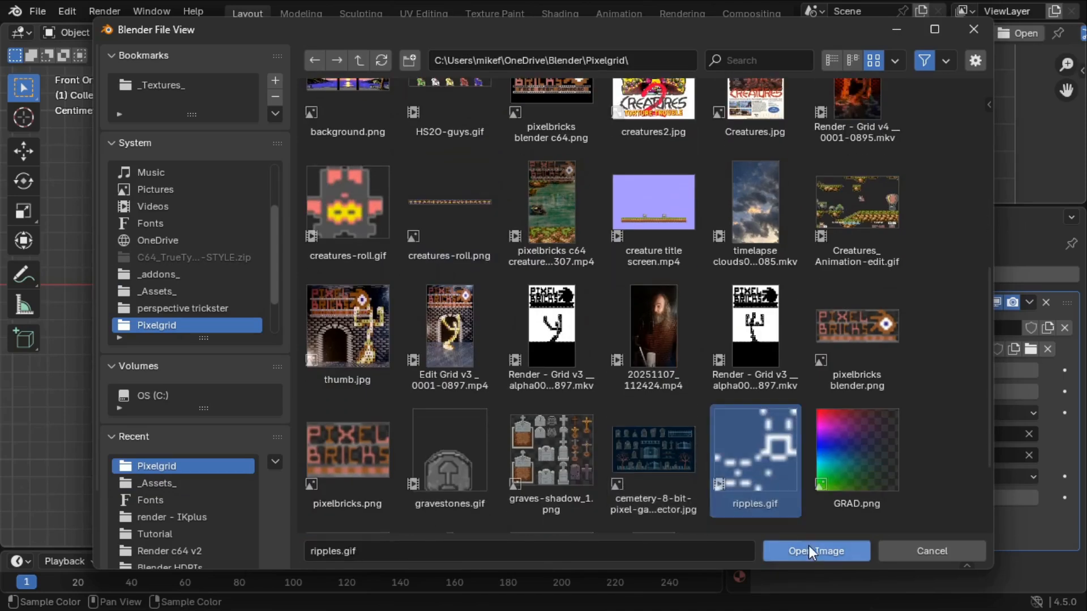
left_click(835, 553)
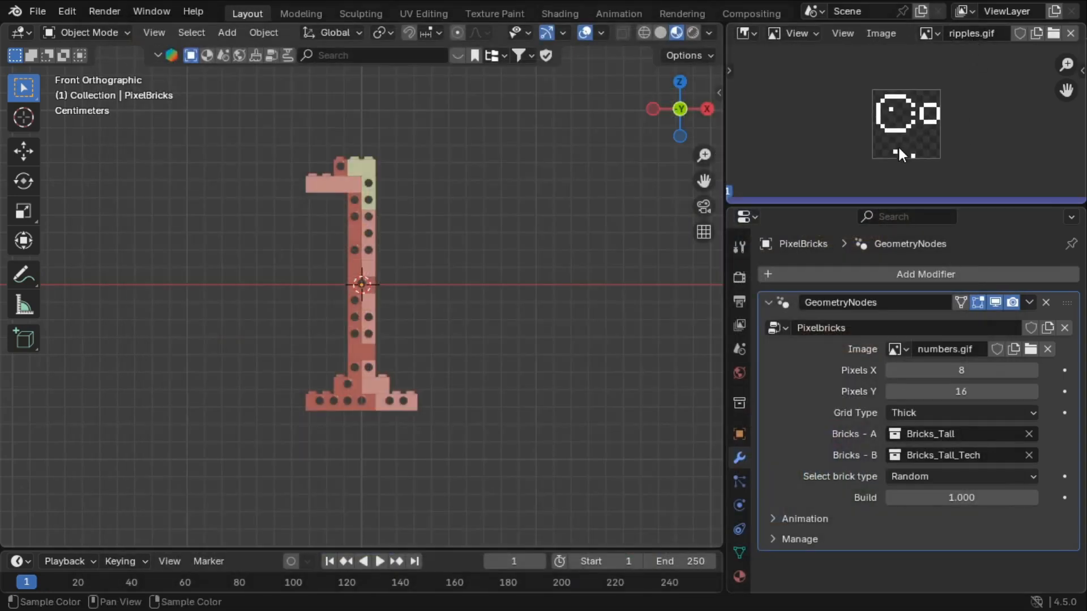
left_click(893, 348)
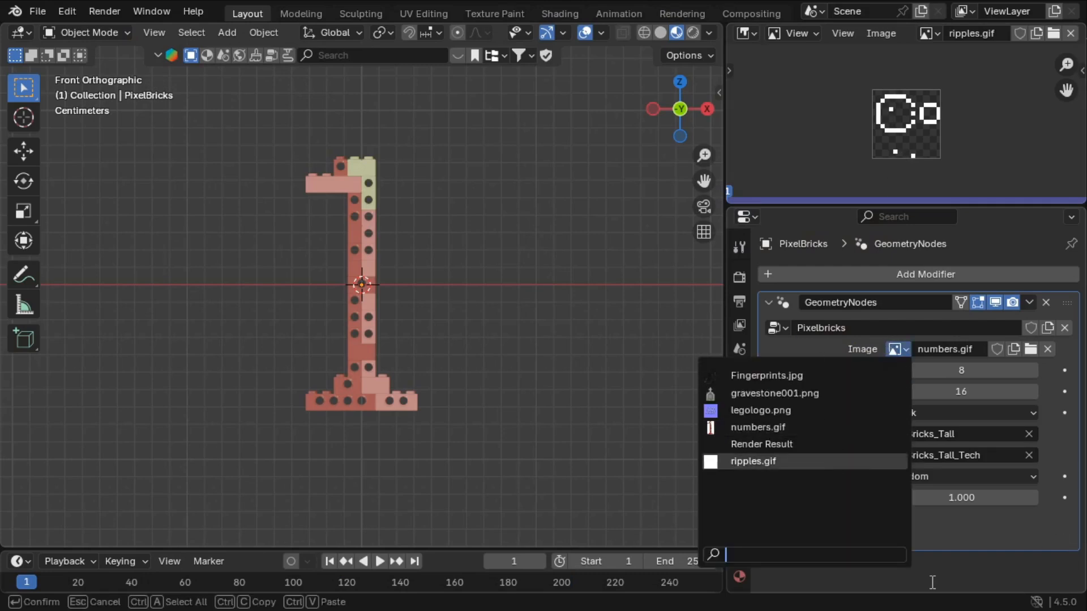
left_click(941, 563)
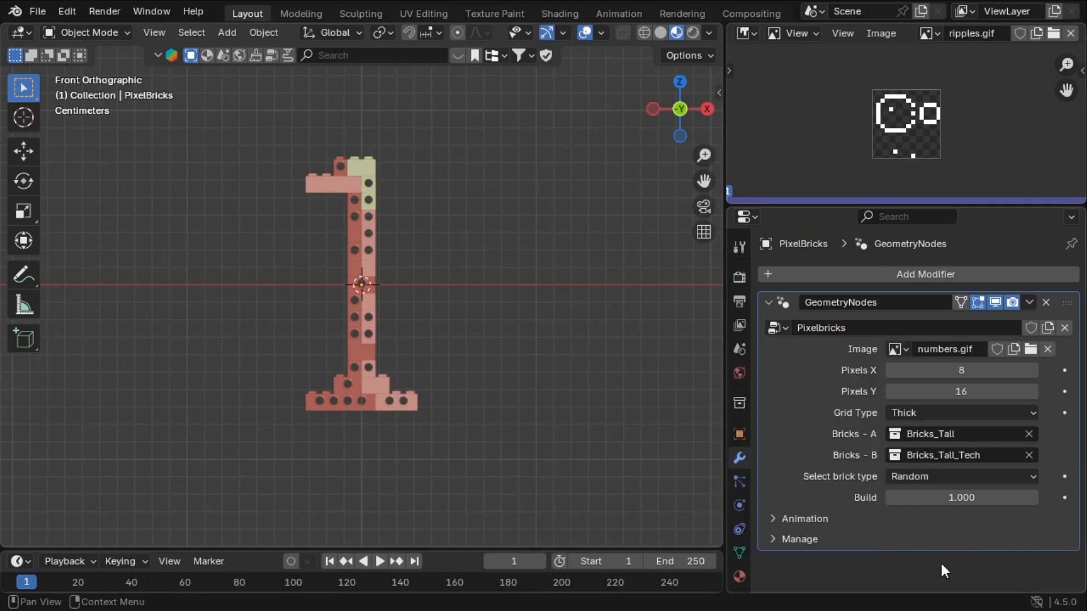
- Try the Thin, Thick and Horizontal grid types on the brick number and leave the grid type on Thin
left_click(930, 414)
left_click(927, 429)
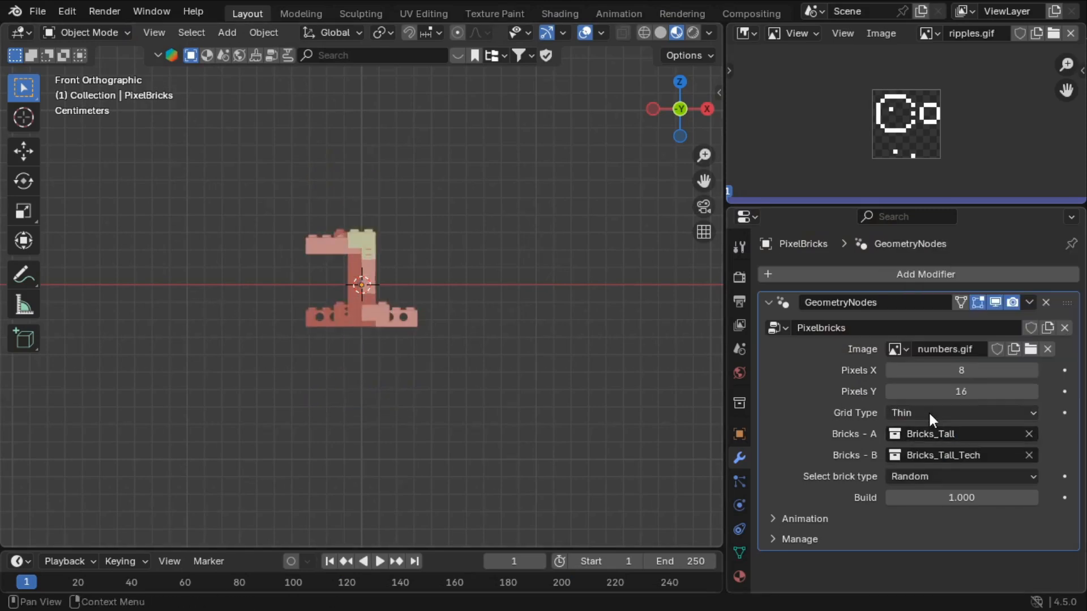
left_click(908, 416)
left_click(906, 451)
left_click(909, 413)
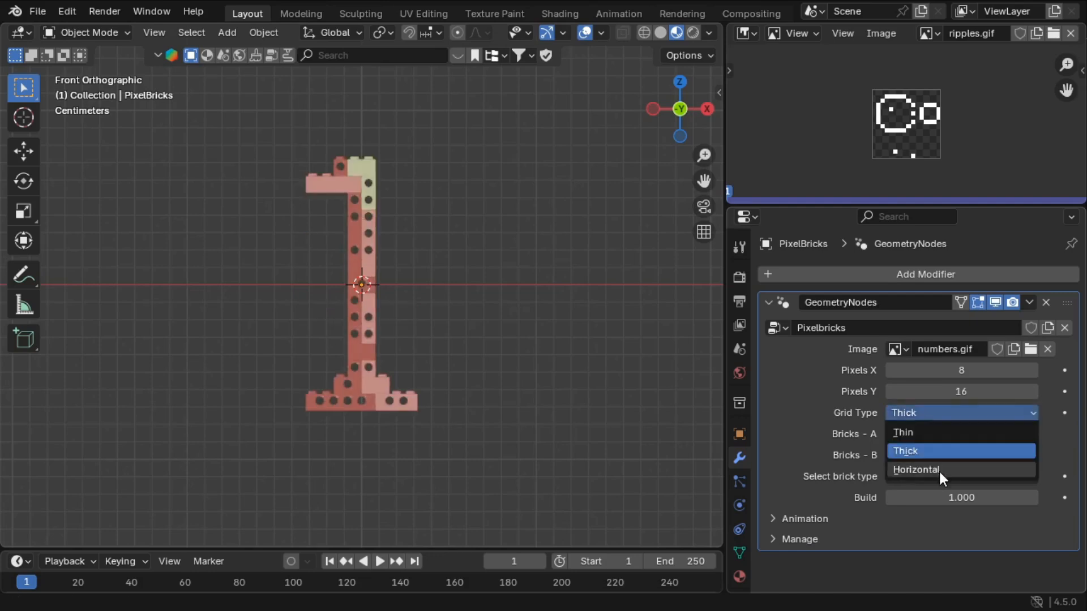
left_click(929, 470)
middle_click_drag(490, 294, 376, 378)
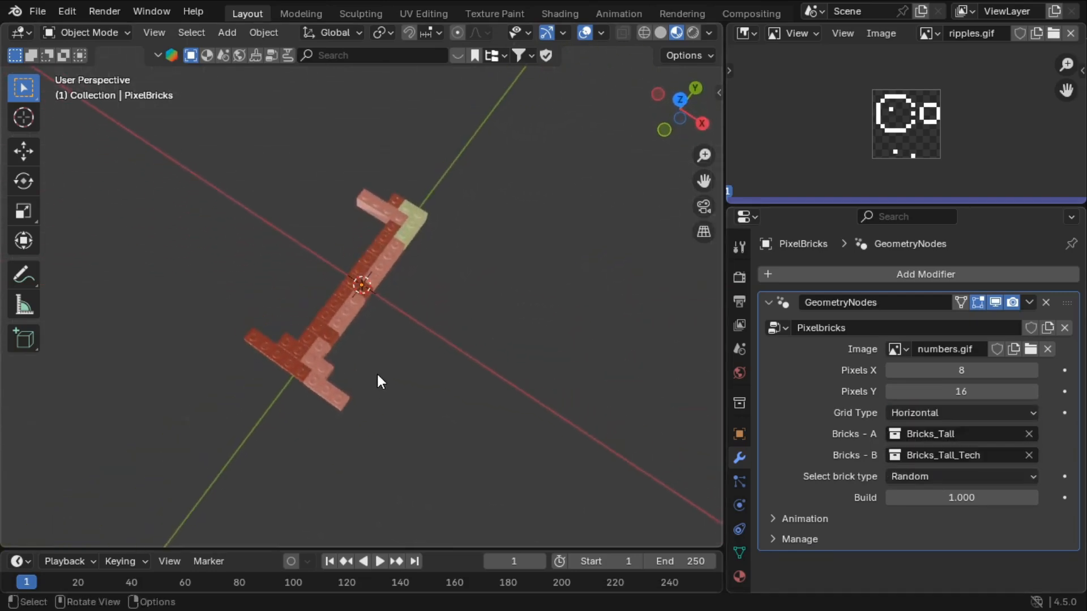
left_click(928, 412)
left_click(923, 429)
- Set both Bricks - A and Bricks - B to the Bricks_Flat collection and view the brick number closer from the front
left_click(949, 434)
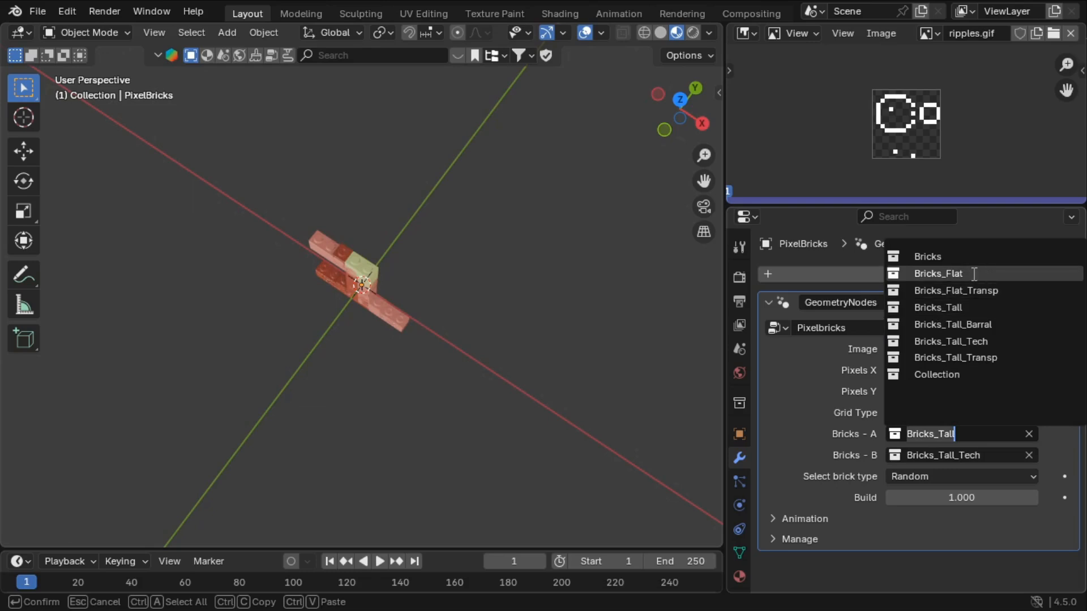
left_click(974, 274)
right_click(462, 357)
left_click(548, 322)
middle_click_drag(518, 336, 600, 306)
left_click(988, 456)
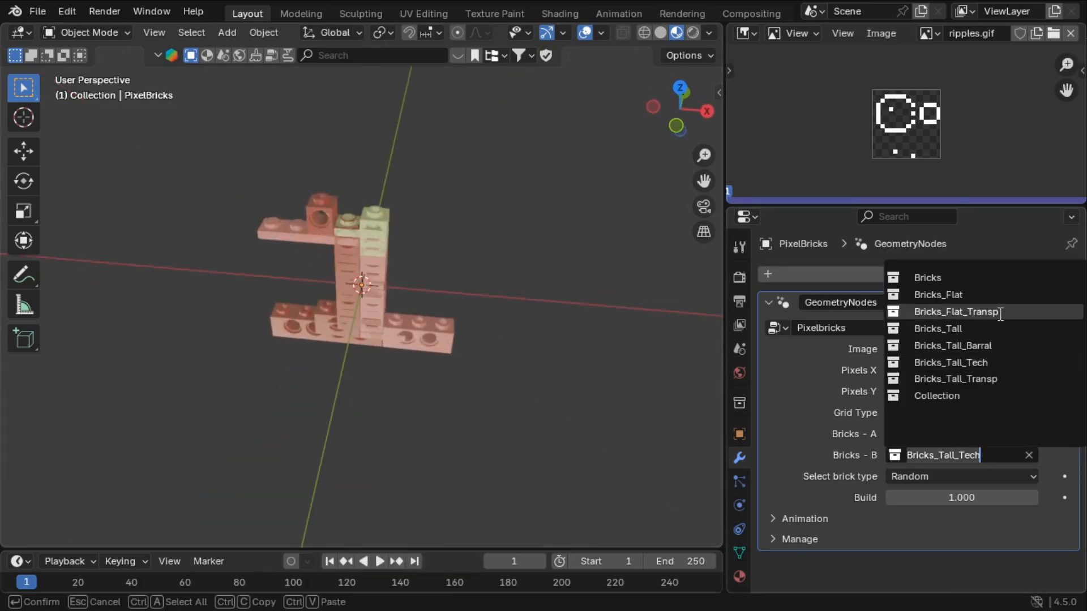
left_click(987, 297)
right_click(469, 364)
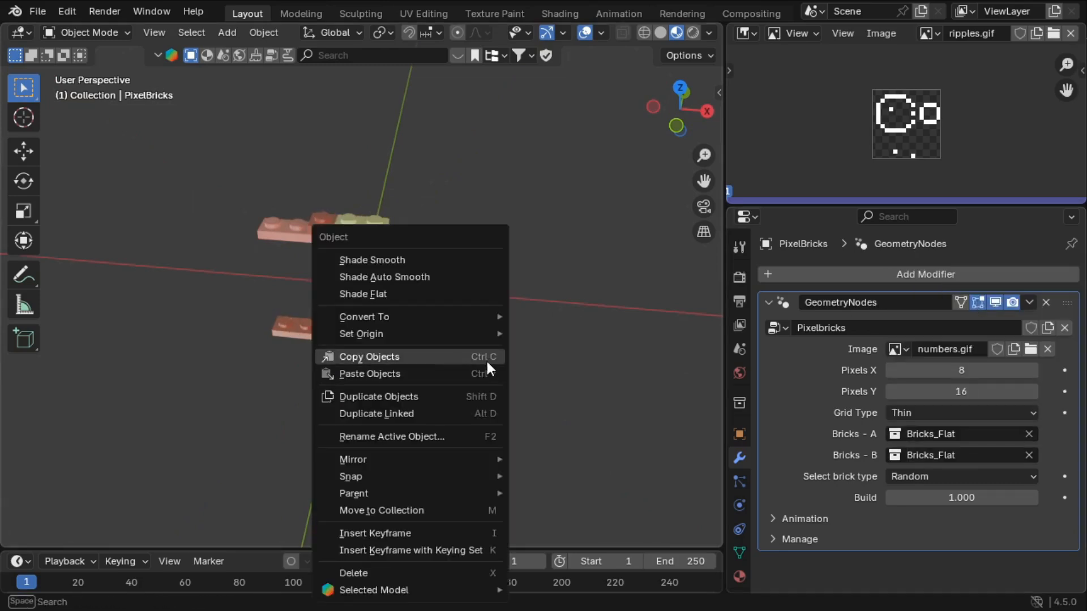
middle_click_drag(538, 376, 555, 340)
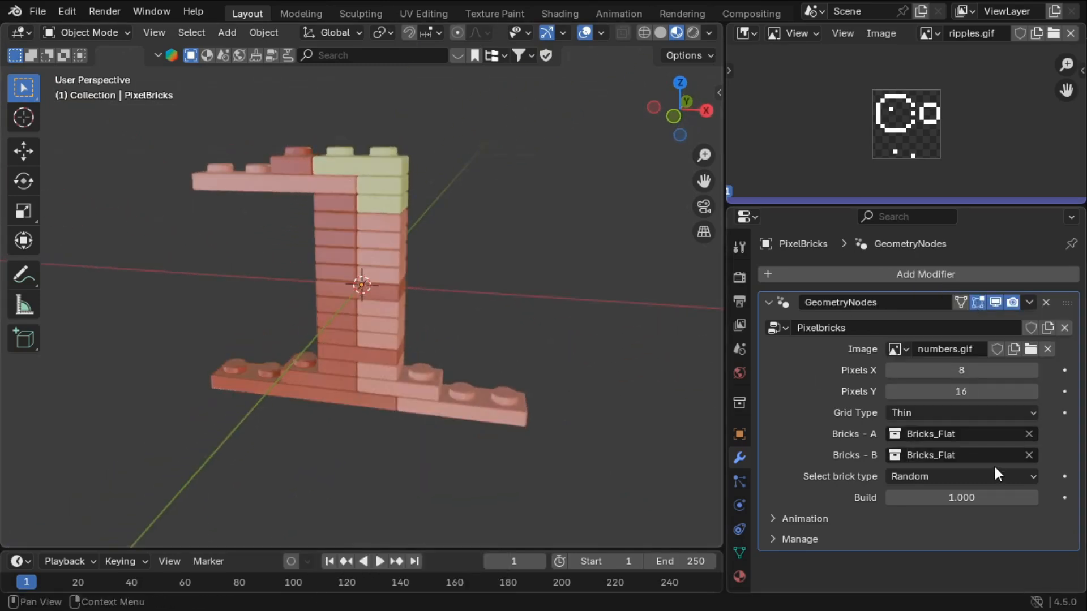
- Set Bricks - A to the Bricks_Tall collection and Bricks - B to Bricks_Tall_Tech
left_click(996, 433)
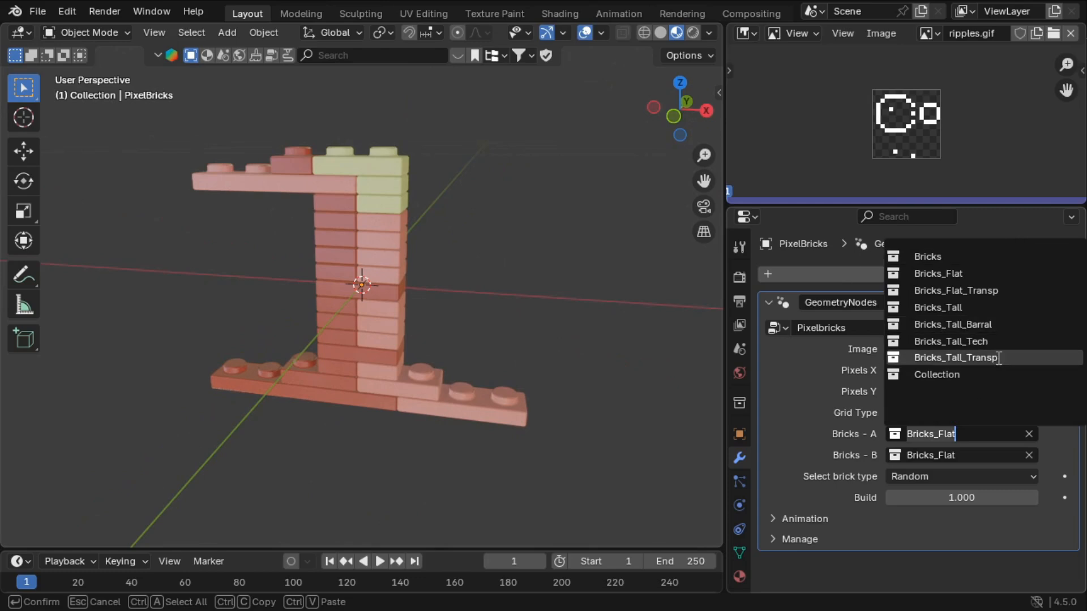
left_click(995, 308)
left_click(952, 456)
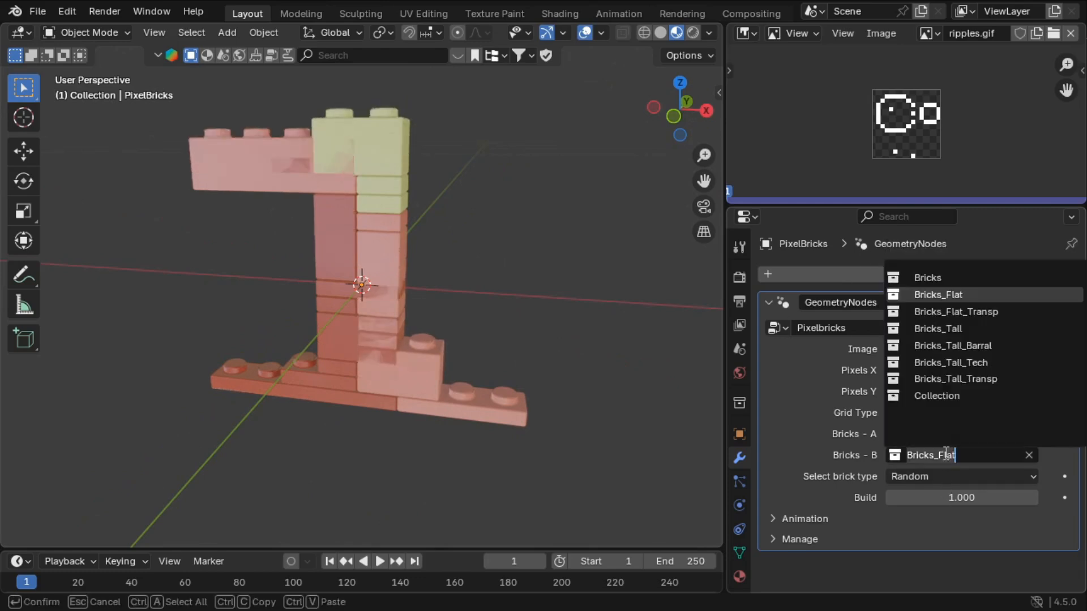
left_click(993, 374)
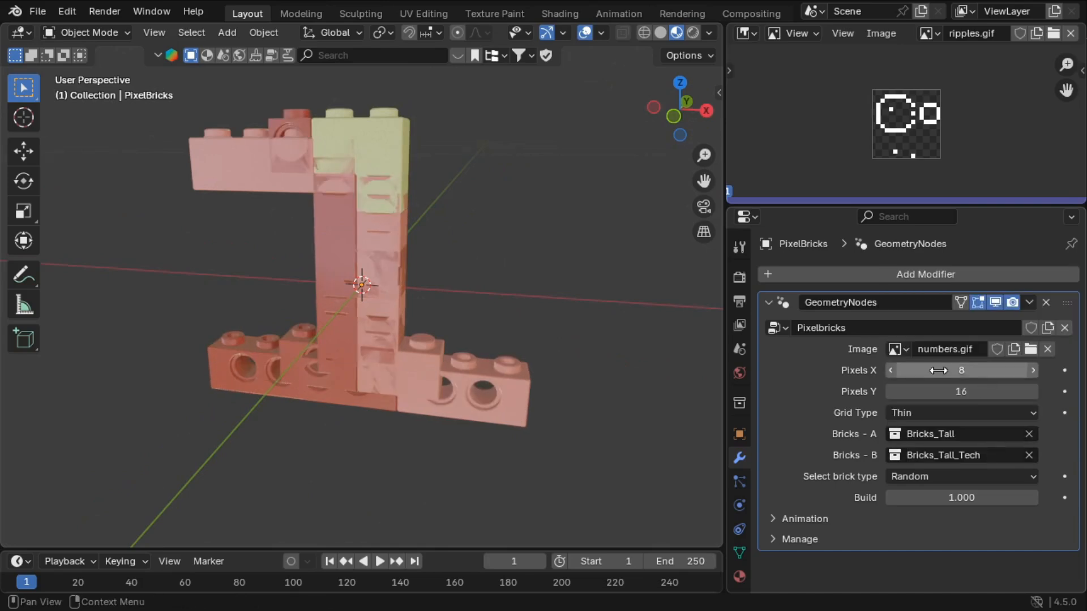
- Set the modifier's grid type to Thick and view the whole brick number from nearer the front
left_click(896, 415)
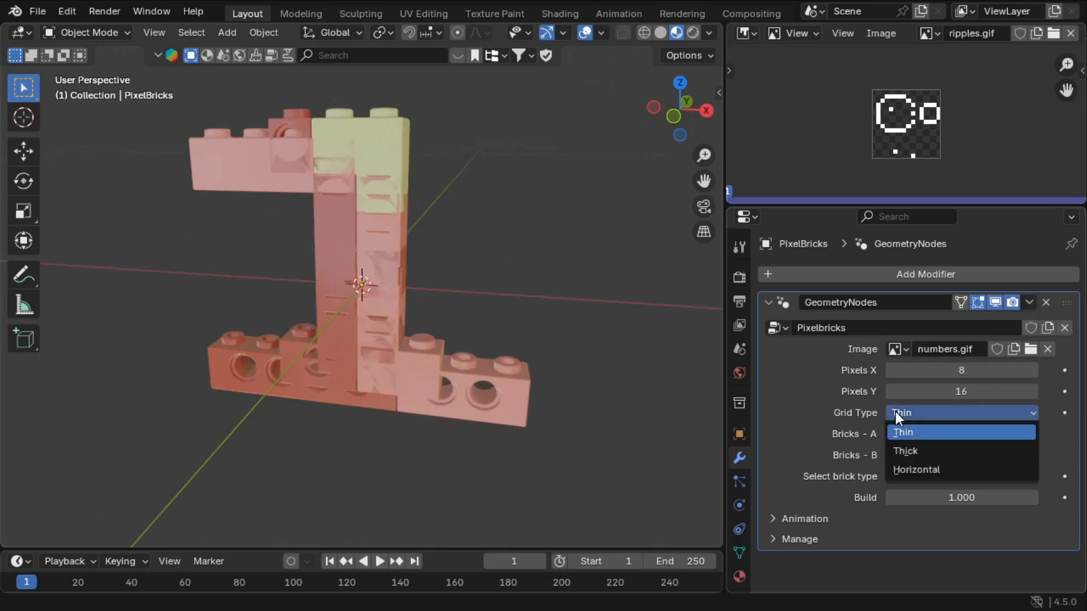
left_click(915, 456)
middle_click_drag(386, 298, 436, 329)
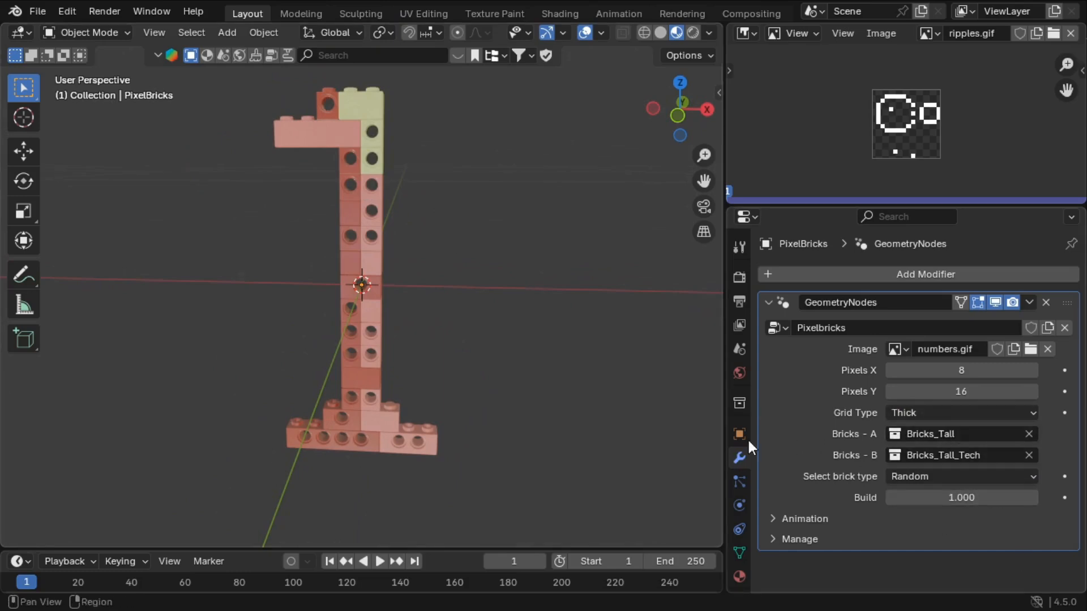
- Try the Alpha option for selecting the brick type, and leave the selection on Brightness
left_click(916, 475)
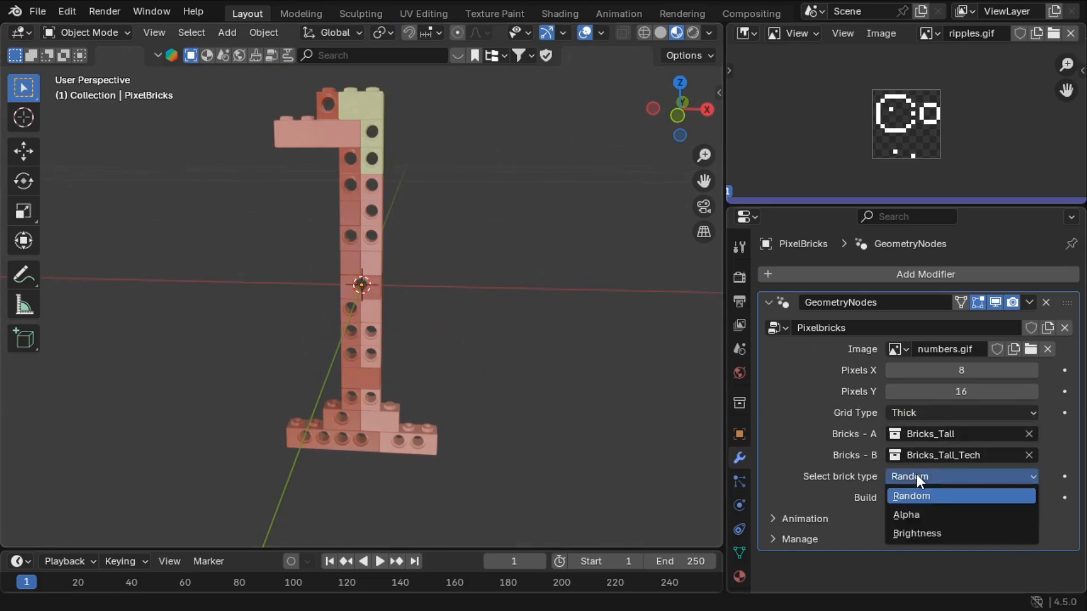
left_click(911, 514)
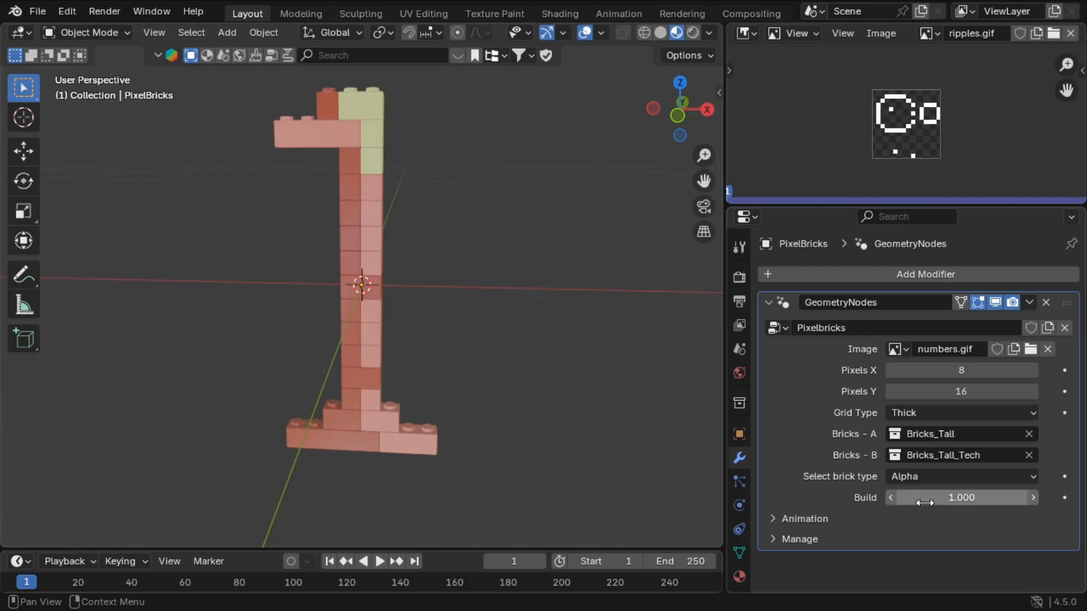
left_click(909, 477)
left_click(915, 531)
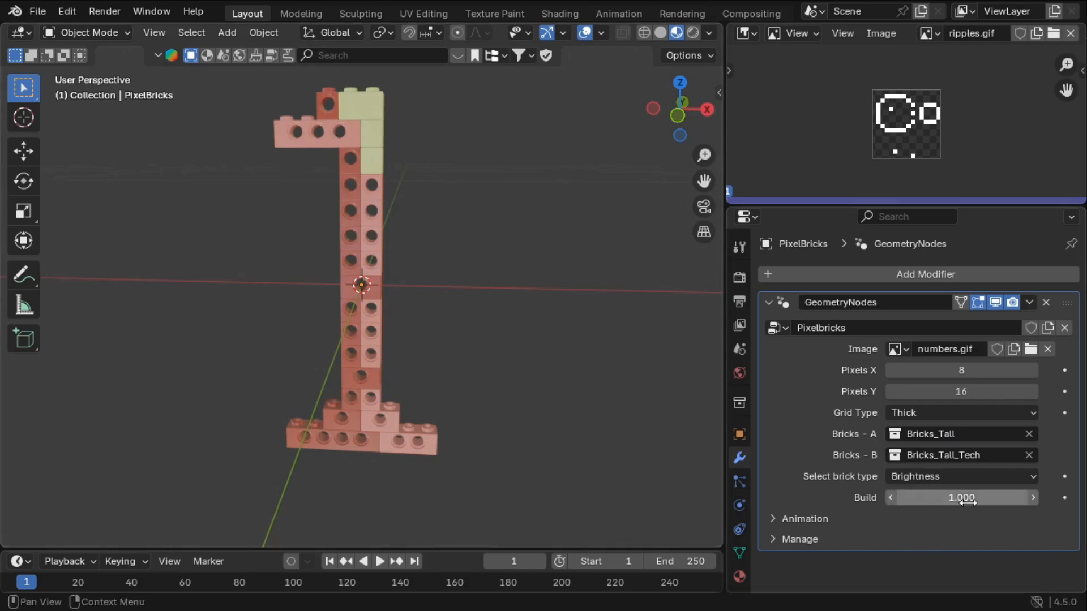
- Try out the Build value, leaving it at 1.000, and set the animation's number of frames to 11
mouse_move(961, 498)
left_mouse_down()
mouse_move(860, 498)
mouse_move(950, 502)
left_mouse_up()
left_click(784, 519)
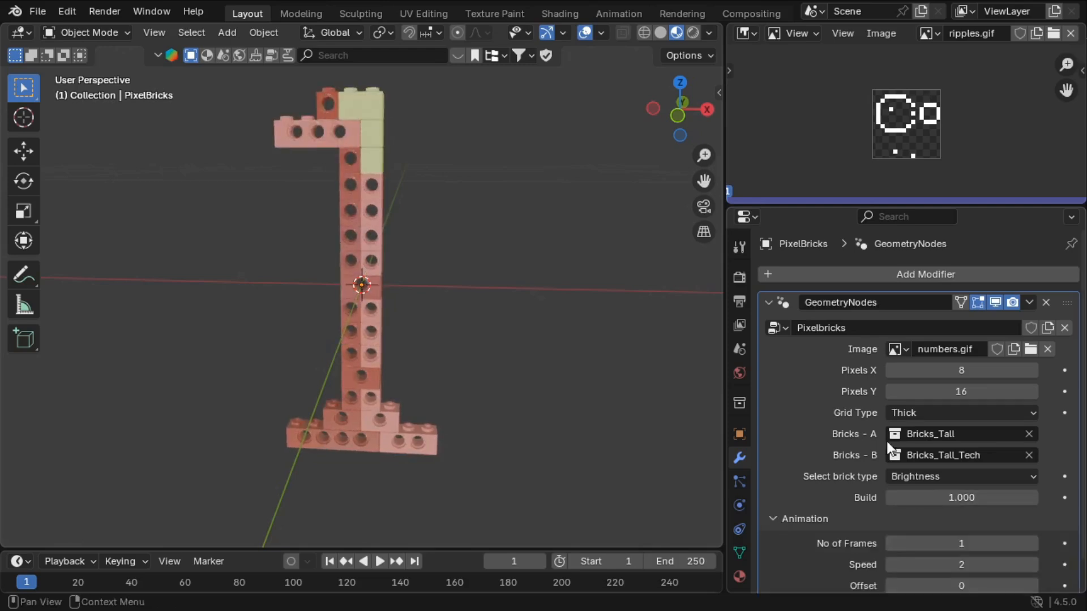
scroll(892, 451, "down", 1)
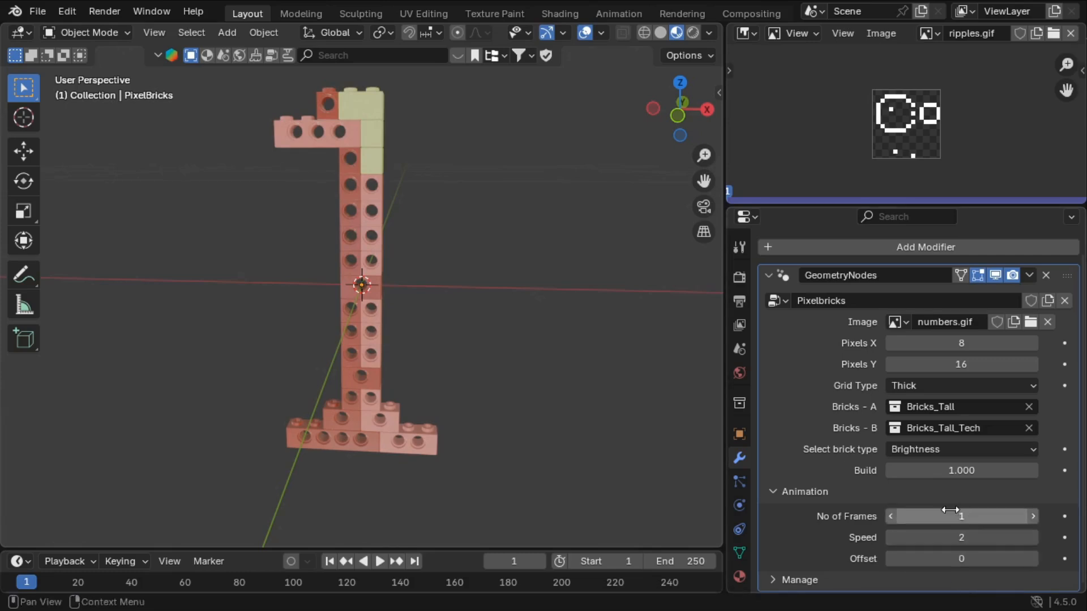
left_click_drag(940, 516, 940, 515)
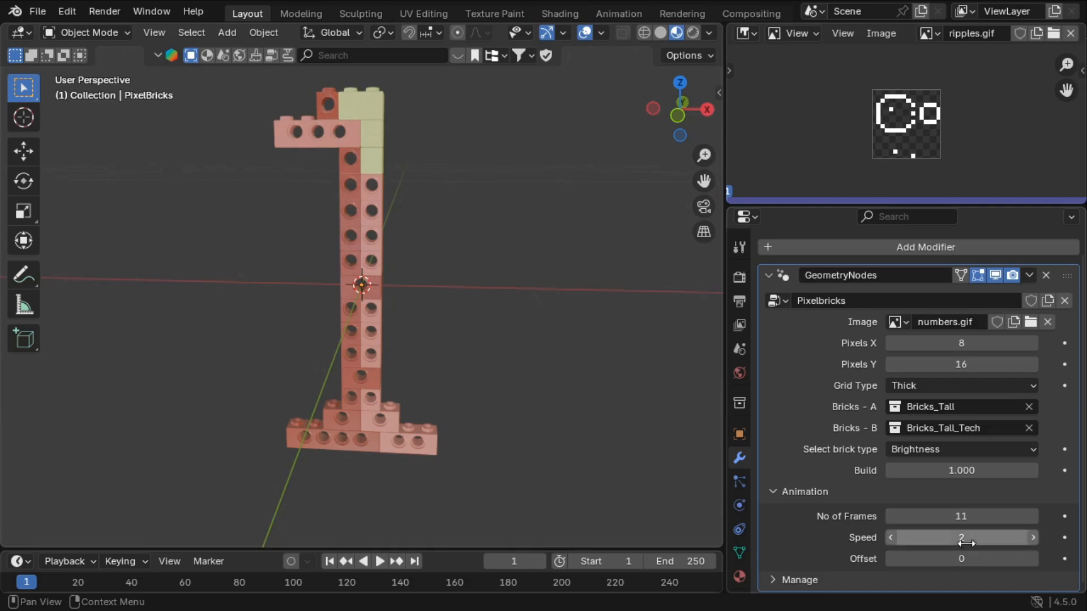
- Enlarge the timeline area, play the number animation and stop at frame 14
left_click_drag(206, 547, 214, 473)
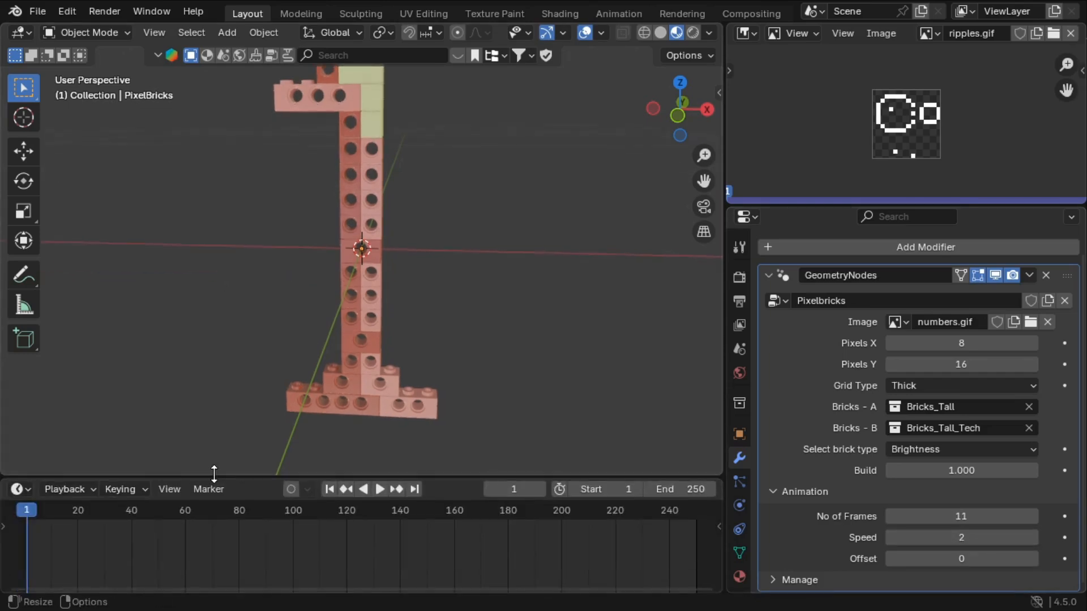
key("space")
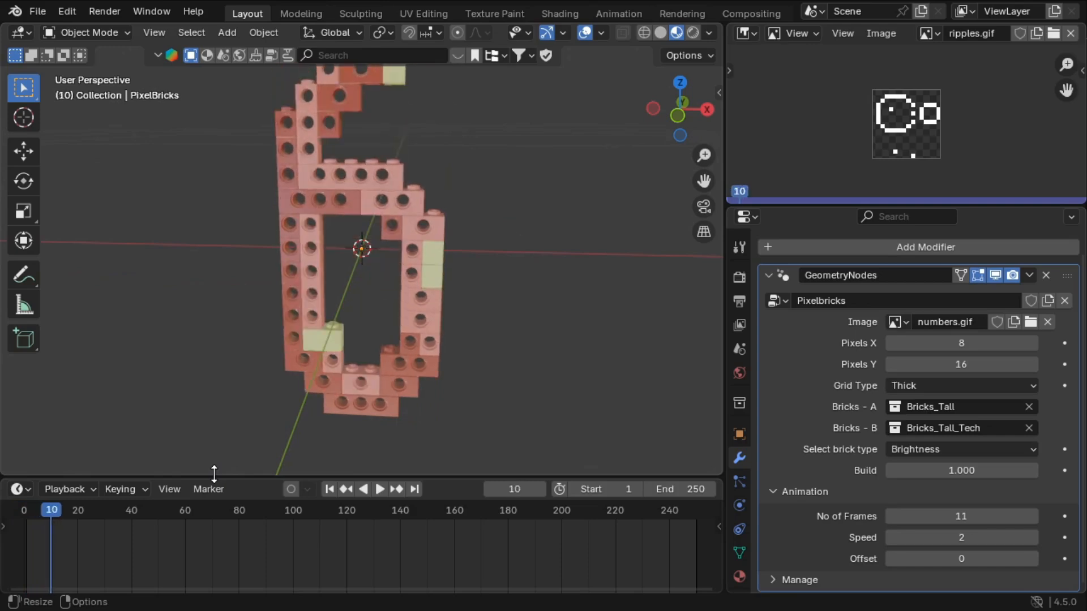
key("Right")
key("Right")
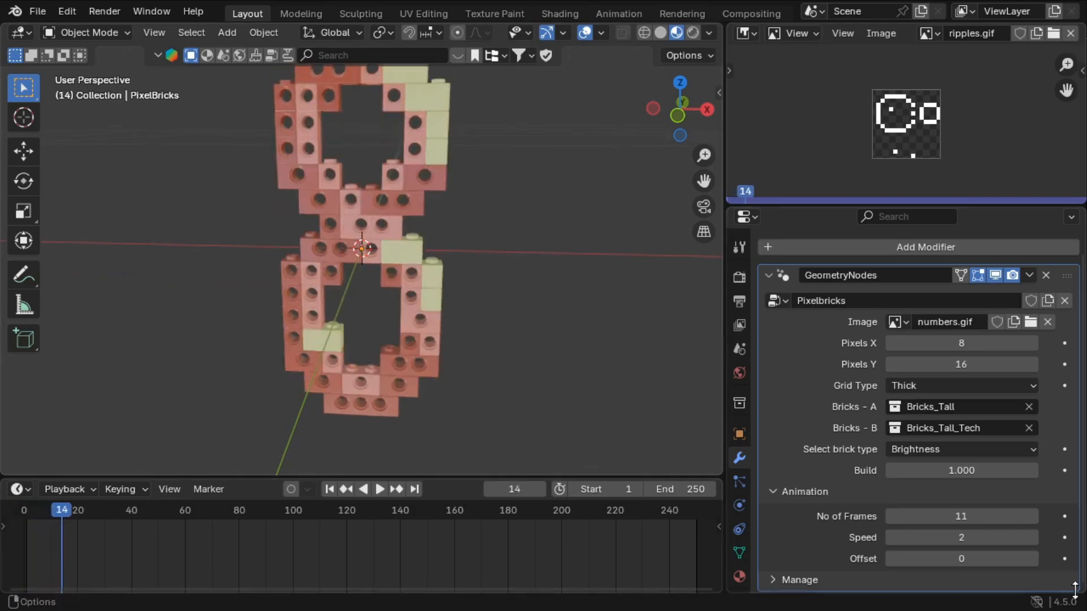
- Set the animation offset to 19 and the animation speed to 0
left_click_drag(965, 564, 997, 564)
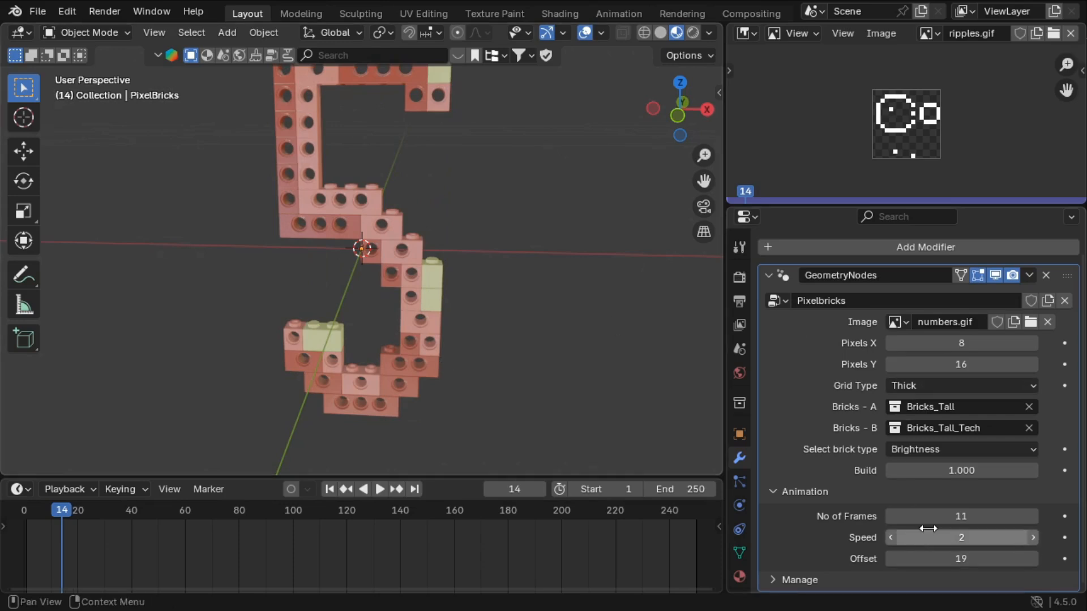
left_click(966, 539)
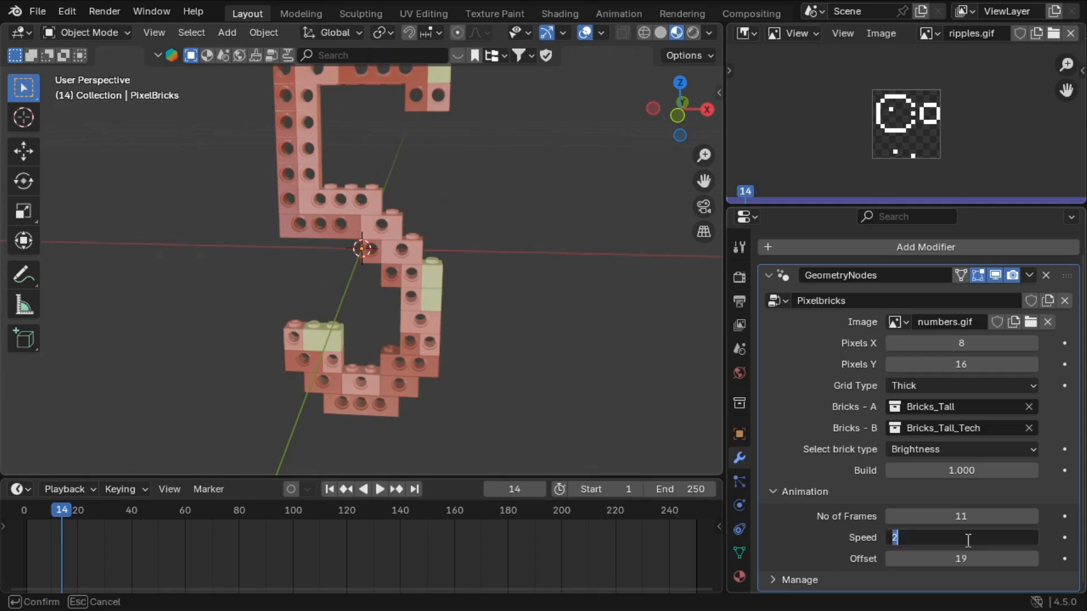
type("0")
key("Return")
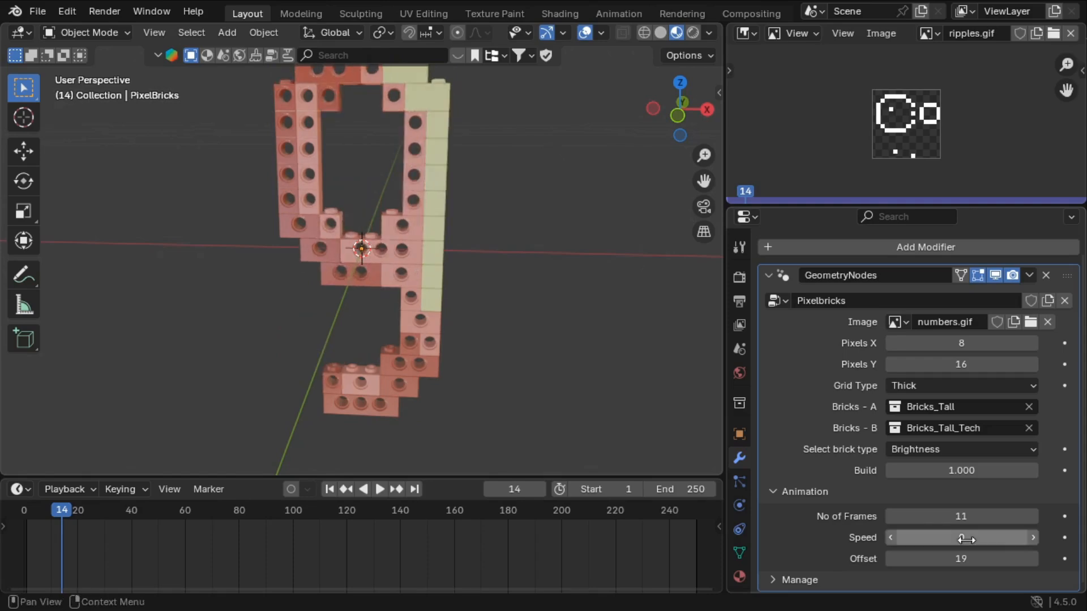
- Run through different offset values, leave the animation offset at 64, and view the resulting brick number whole from another angle
left_click_drag(961, 559, 891, 558)
left_click_drag(961, 559, 1054, 559)
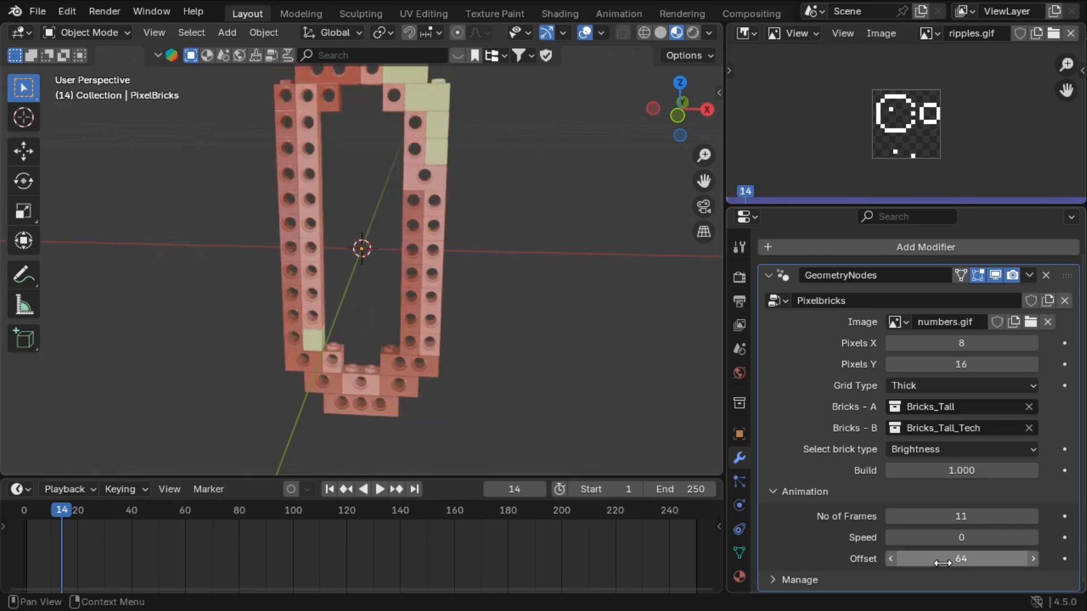
middle_click_drag(510, 320, 432, 320)
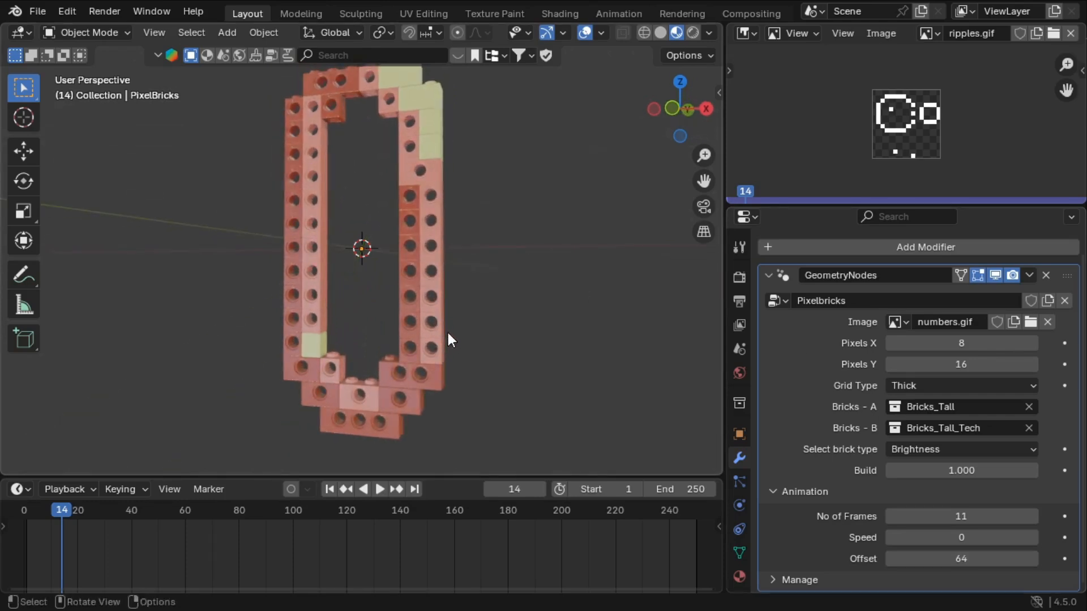
scroll(457, 334, "down", 2)
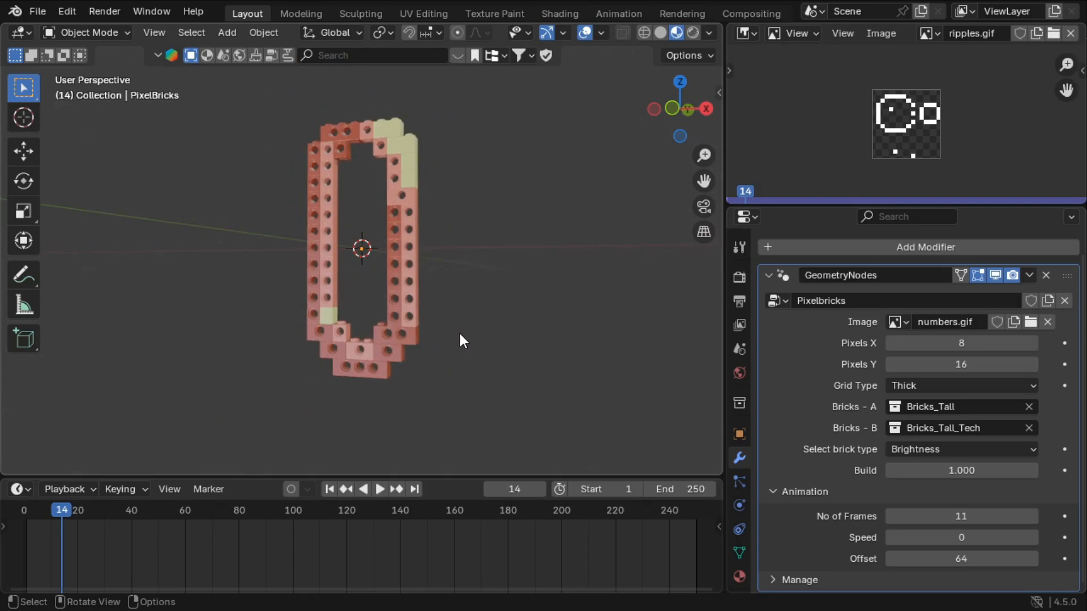